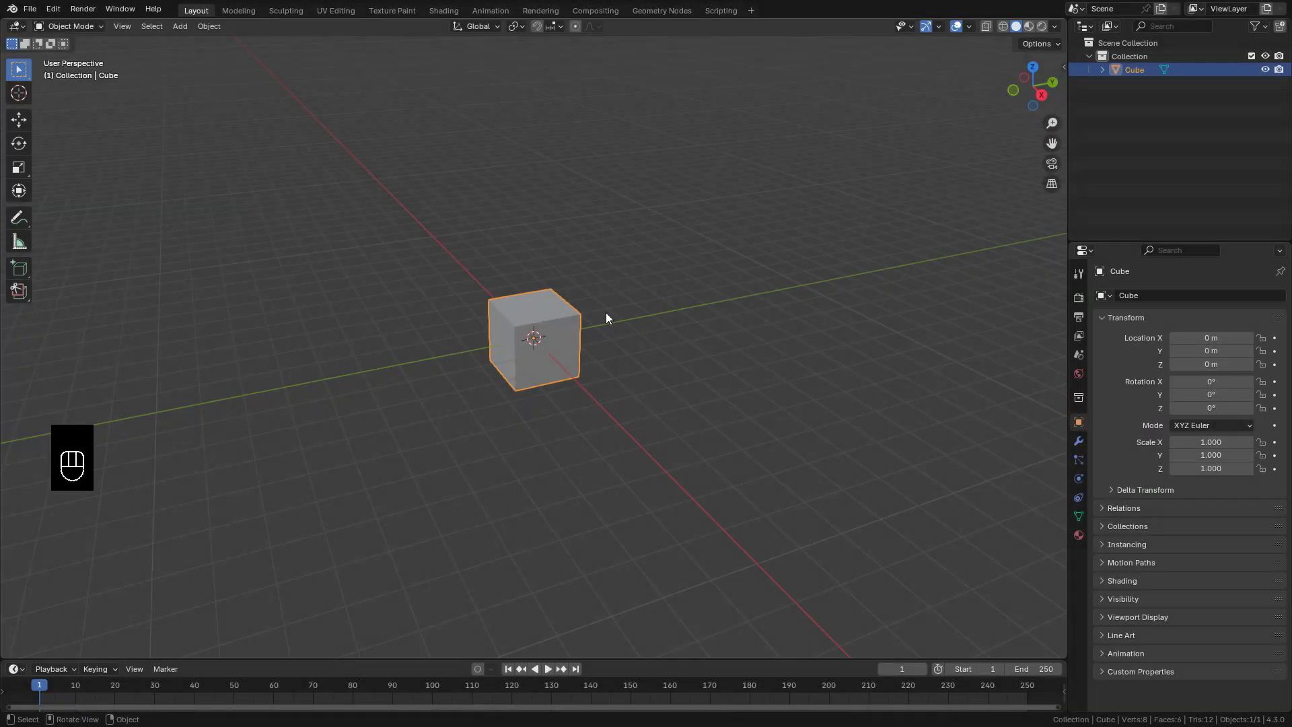
Add an Ocean modifier to the cube
click(1078, 441)
click(1113, 292)
text(ocean)
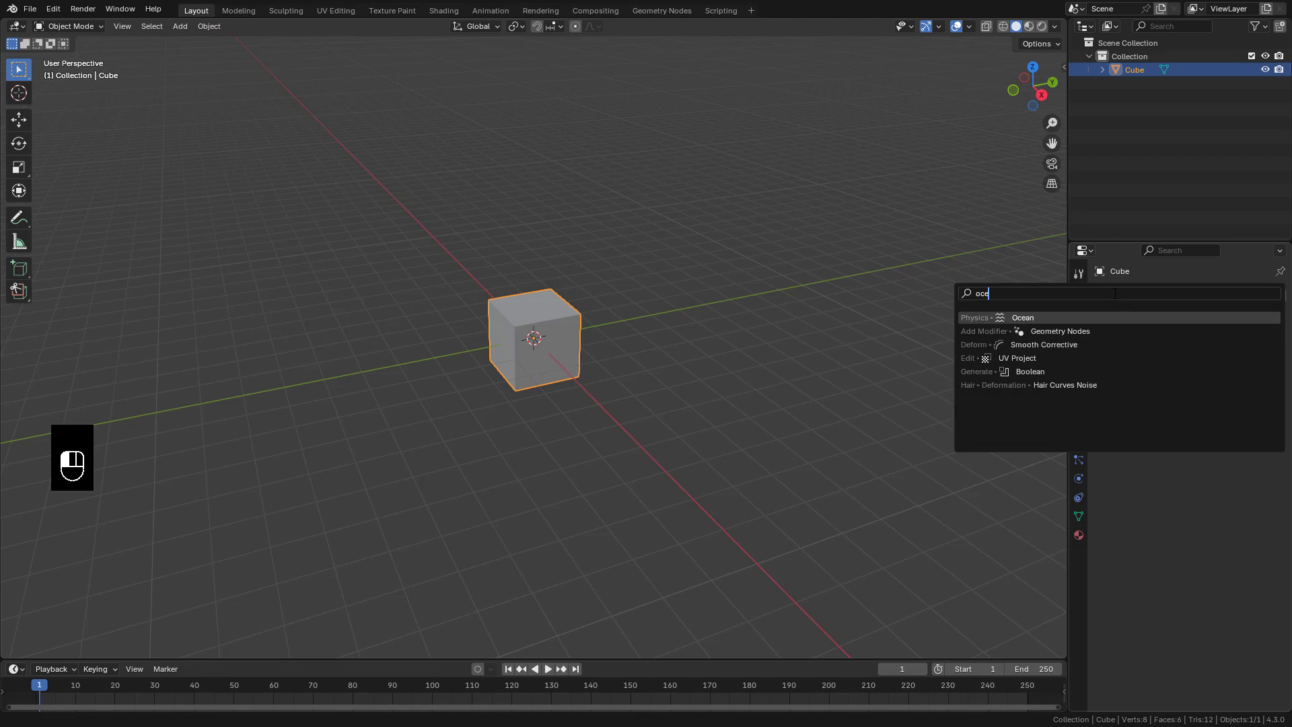
key(Return)
key(ctrl+z)
key(ctrl+z)
Set the Ocean modifier's viewport and render resolution to 10 and its spatial size to 25
click(1215, 382)
text(10)
key(Return)
shift+drag(1218, 453, 1185, 453)
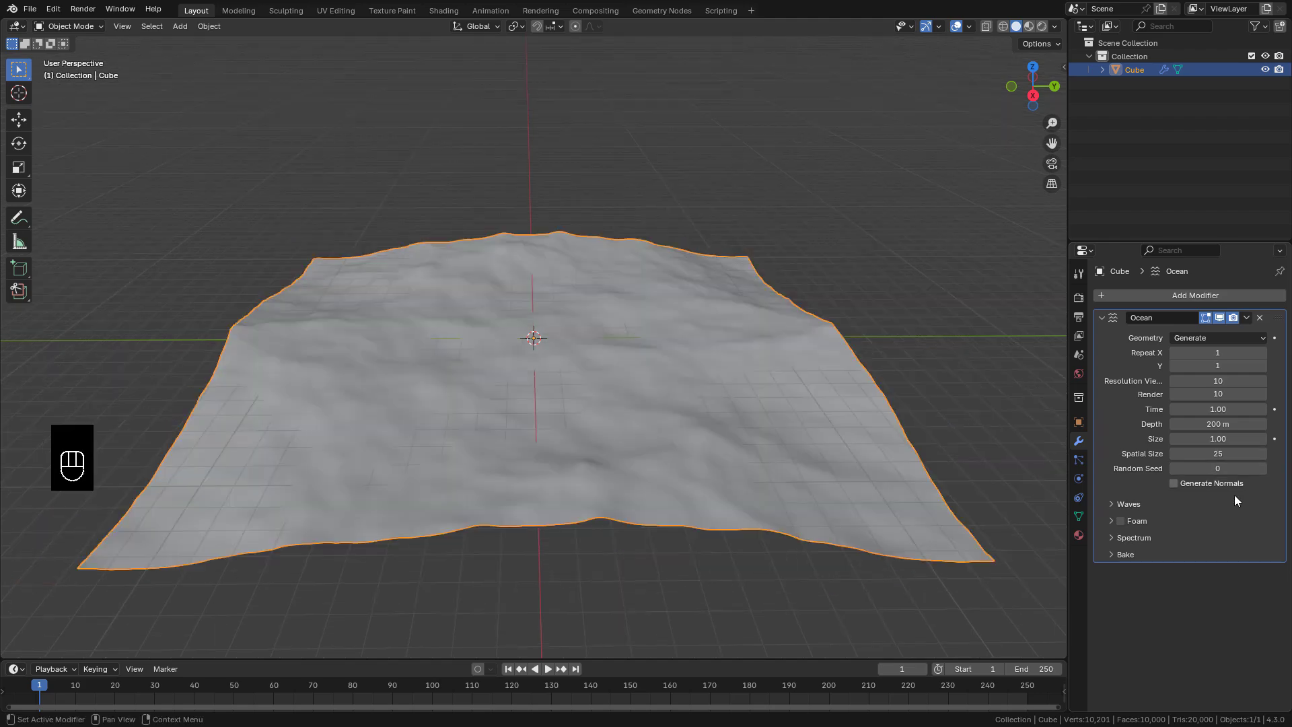
Set the Ocean modifier's random seed to 5
click(1262, 468)
click(1263, 469)
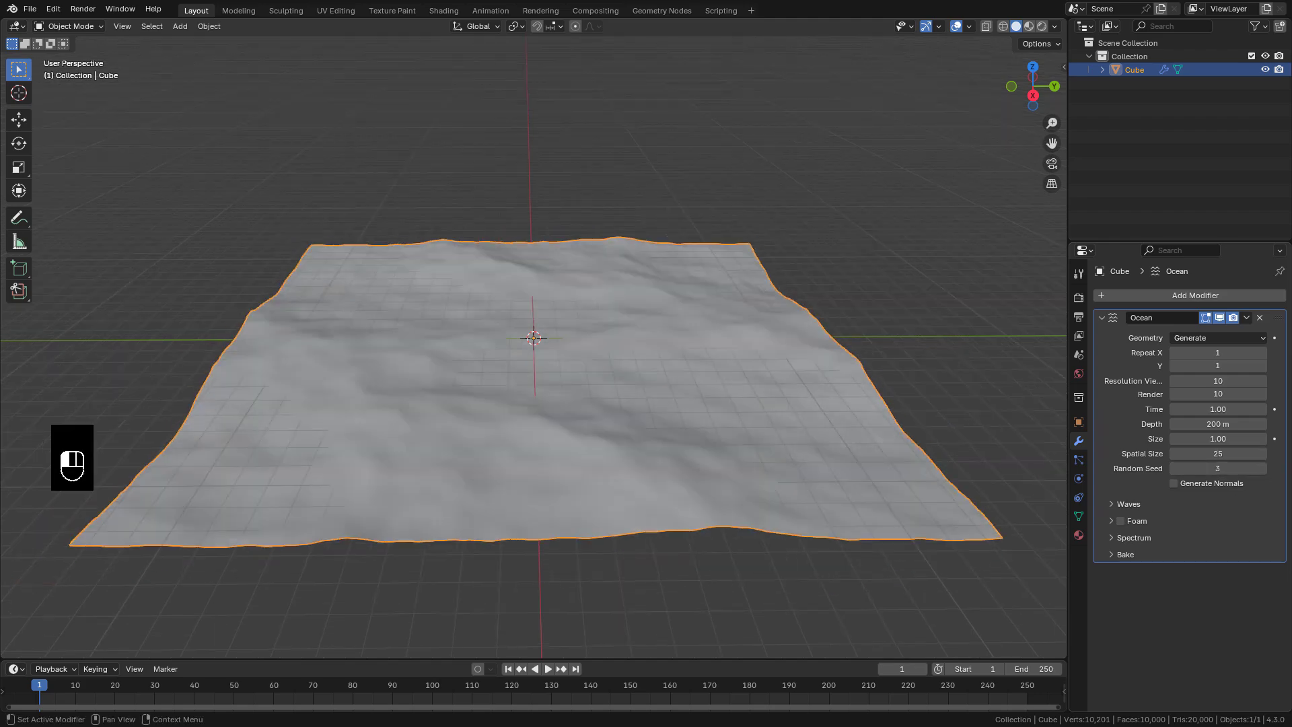
click(1263, 468)
click(1263, 469)
click(1263, 468)
Lower the Ocean modifier's wave scale to 0.630
click(1176, 505)
middle_drag(674, 374, 616, 345)
scroll(616, 346, up, 4)
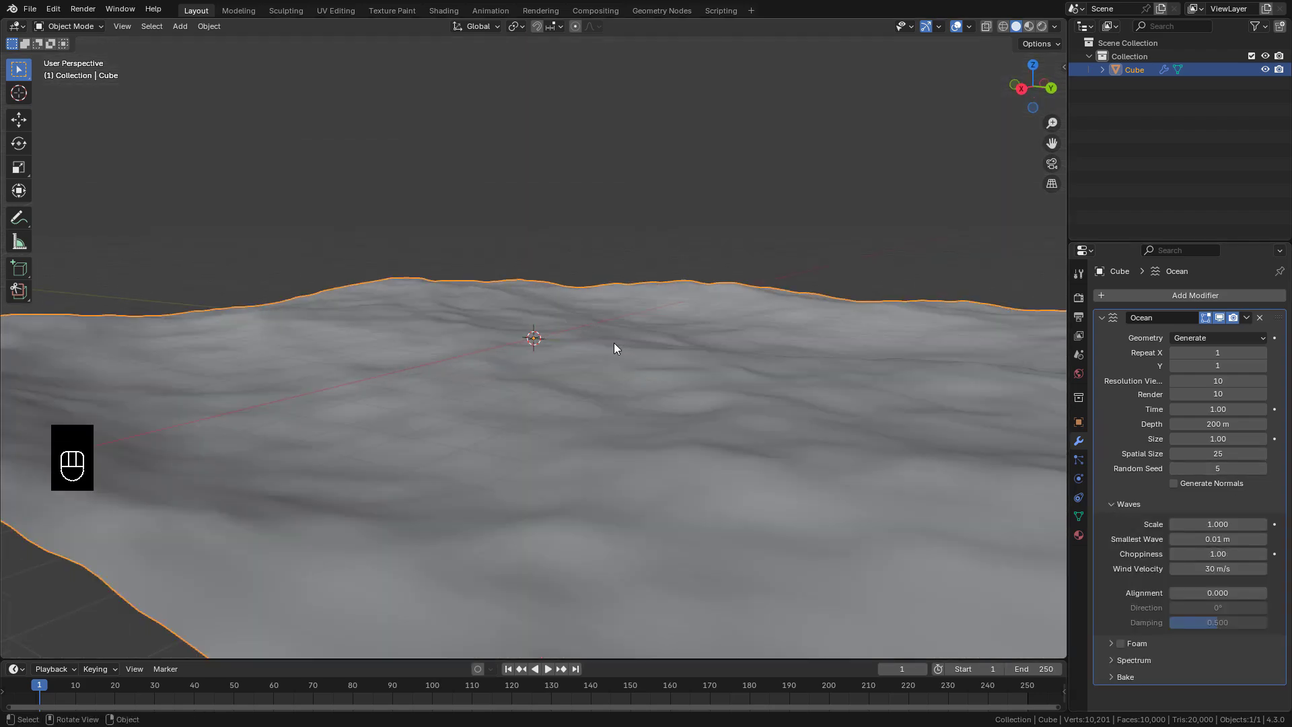
shift+drag(1217, 524, 1232, 554)
middle_drag(579, 376, 769, 373)
middle_drag(985, 425, 828, 391)
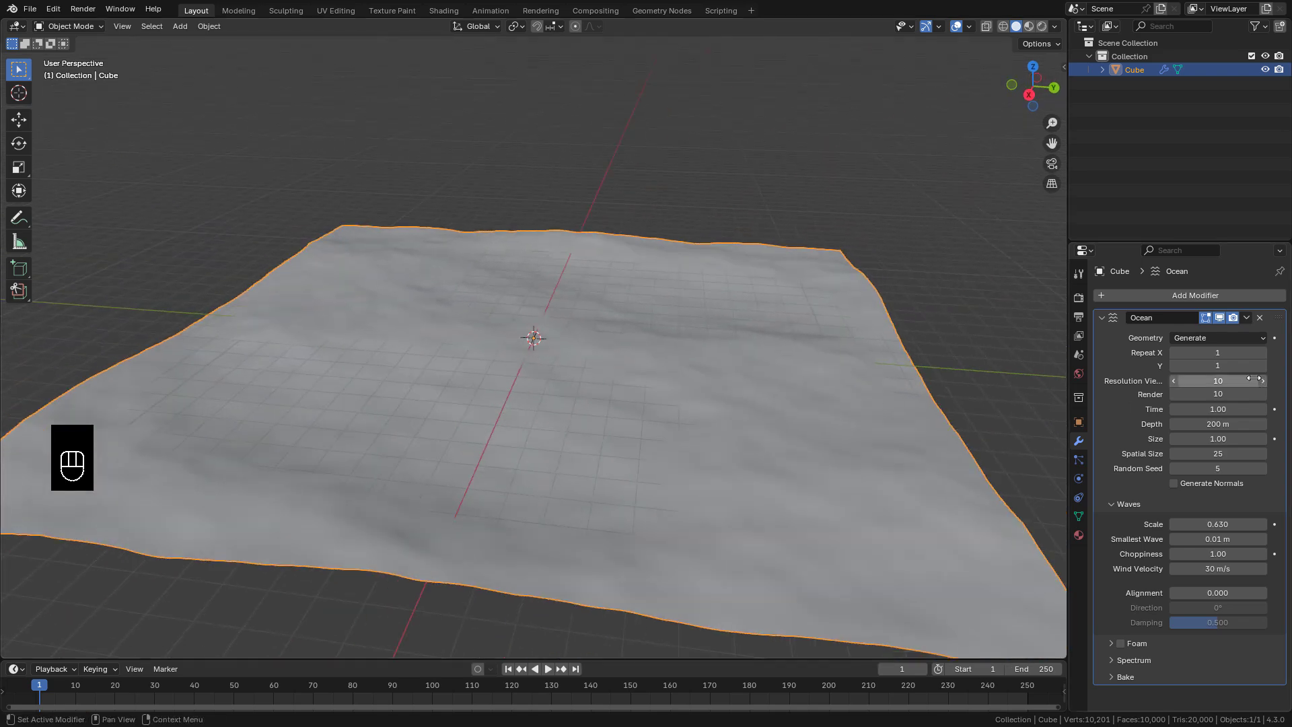
Drive the Ocean modifier's Time with the expression #frame/50 and preview the wave animation
click(1215, 408)
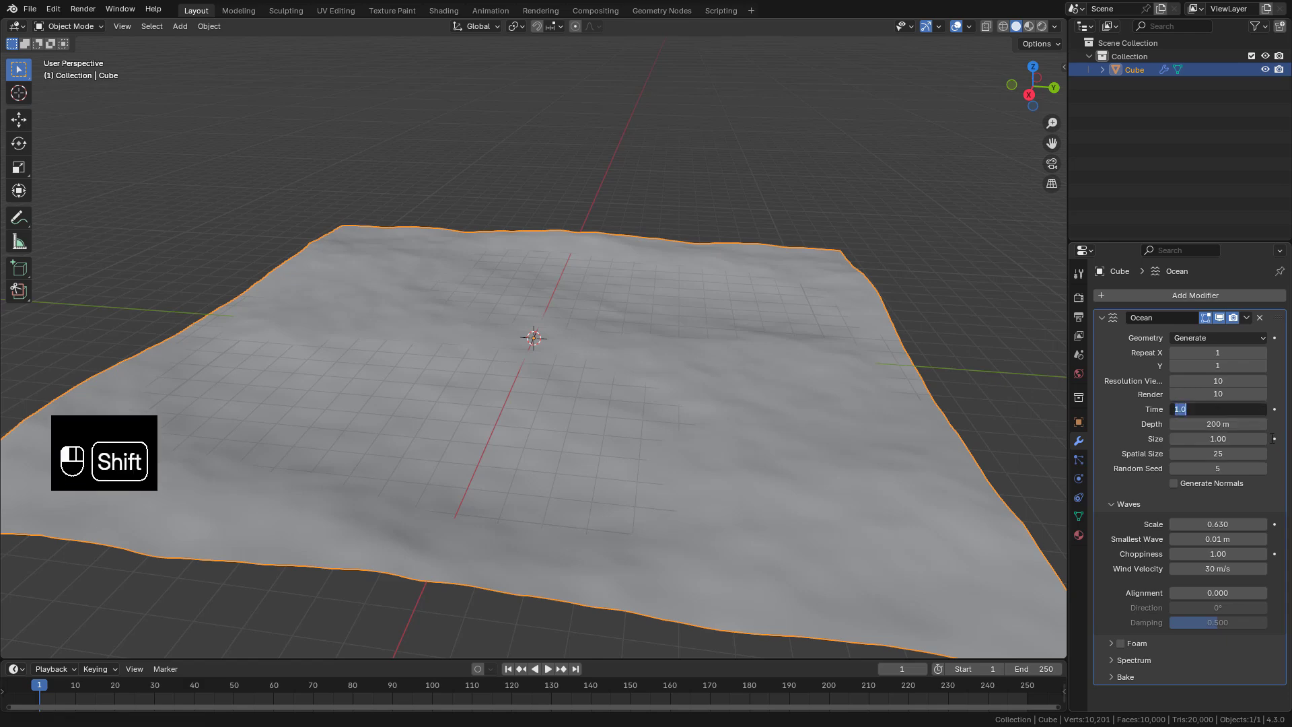
text(#frame/)
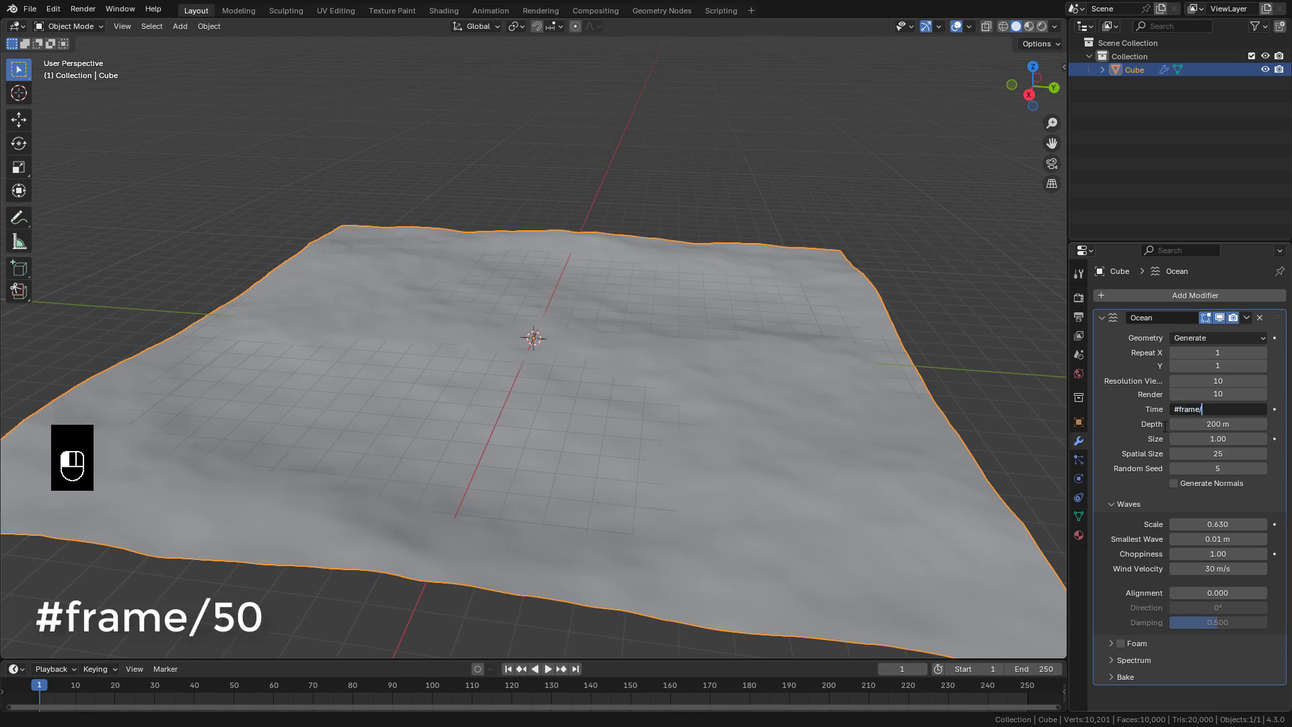
text(50)
key(Return)
key(space)
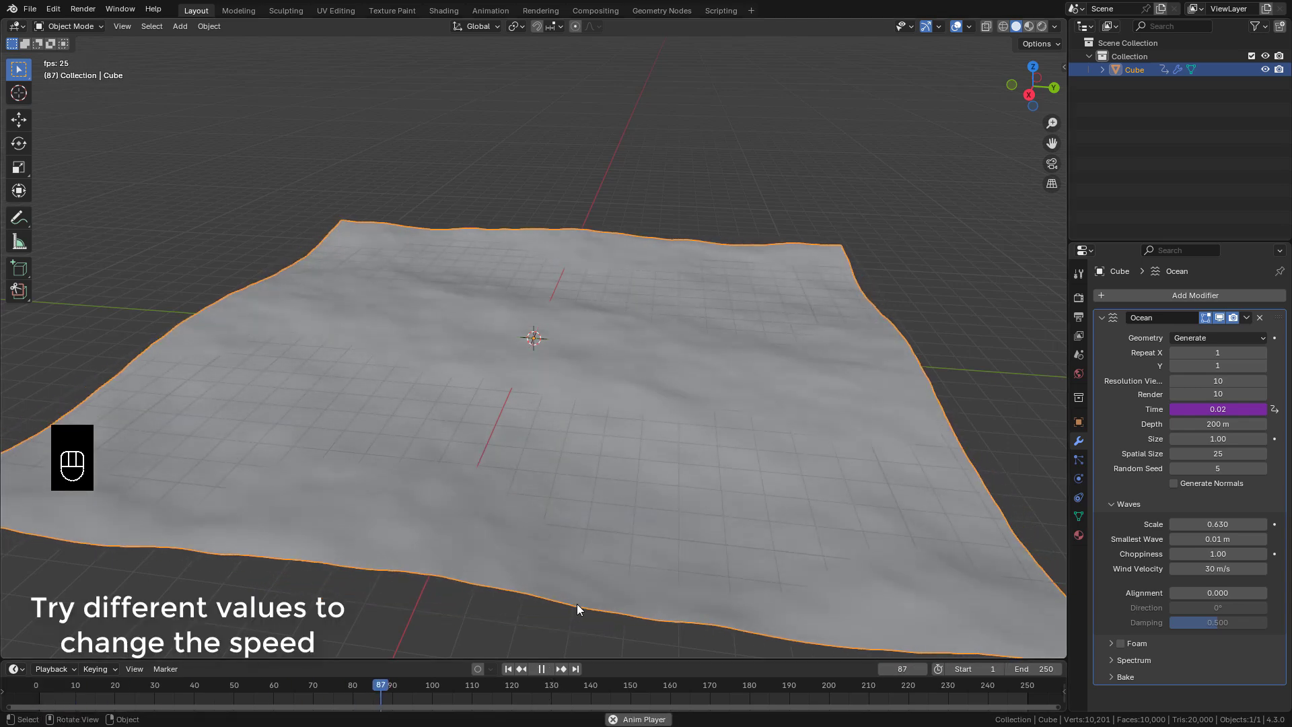
click(545, 669)
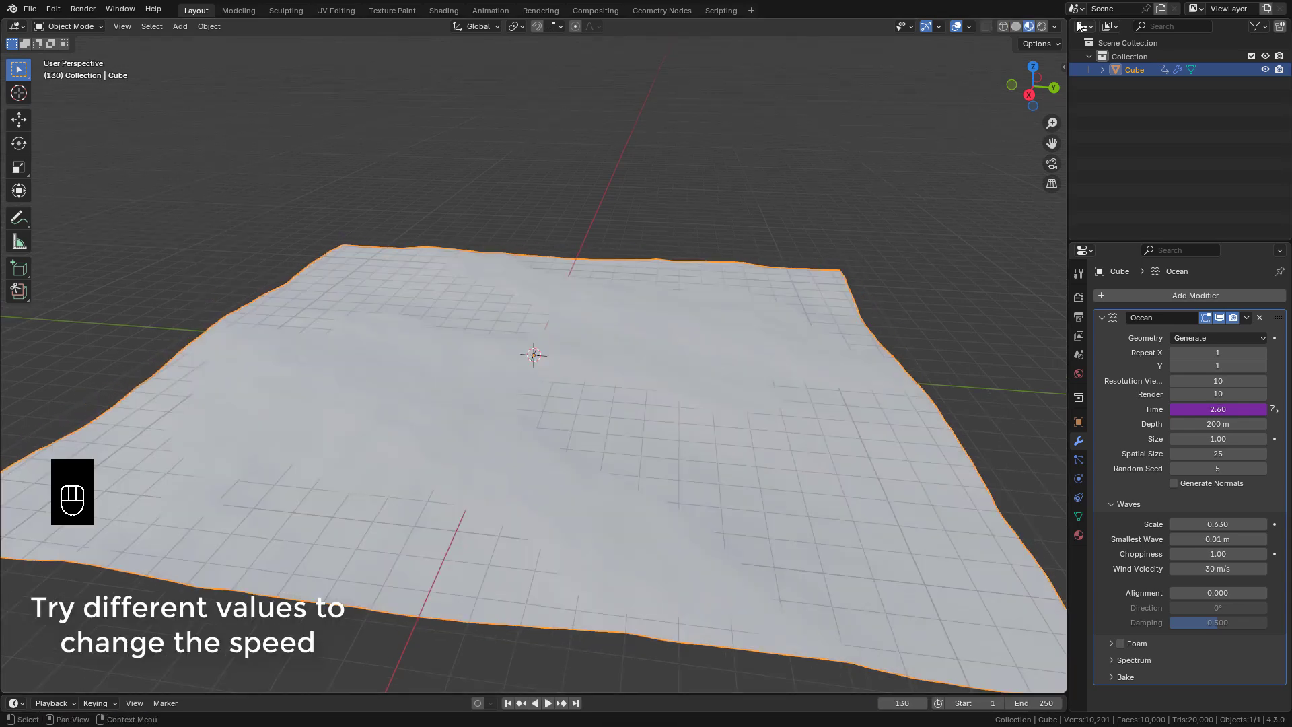
Split the 3D viewport into two side-by-side areas and turn the new one into a Shader Editor with its sidebar hidden
drag(1079, 25, 656, 50)
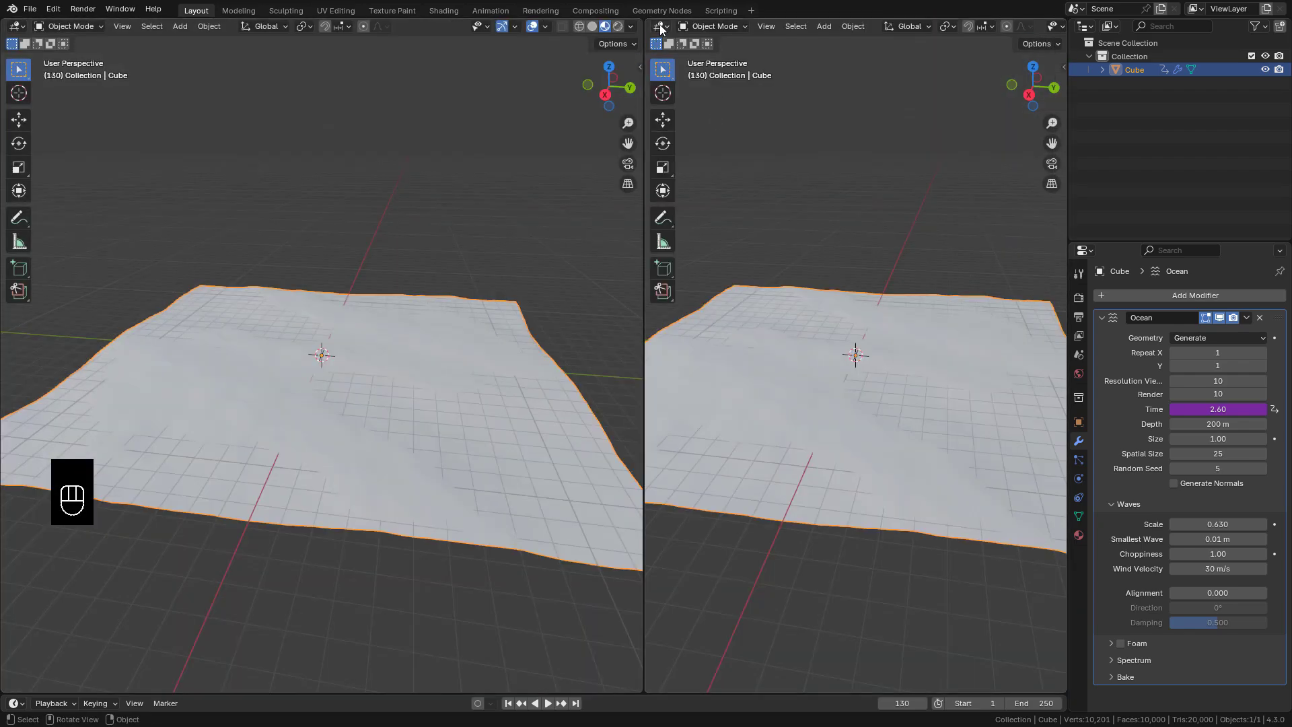
click(661, 27)
click(693, 152)
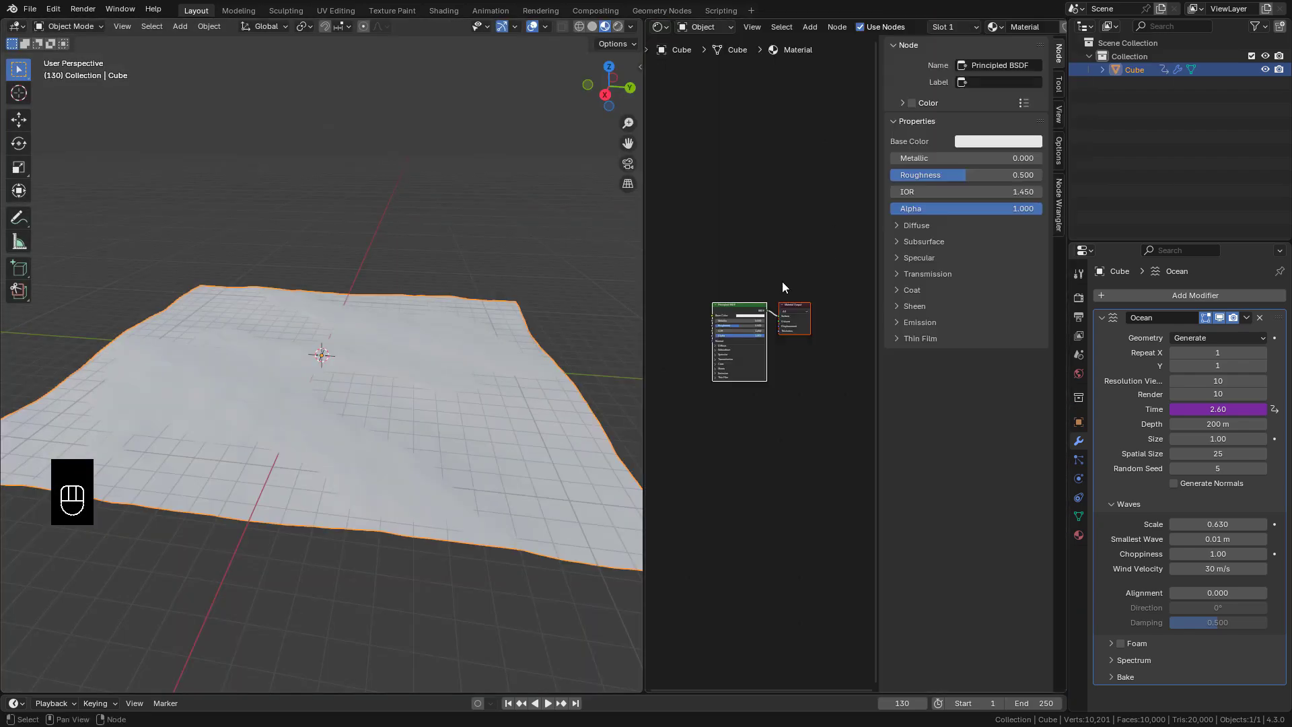
drag(877, 247, 1246, 277)
Set the water material's Principled BSDF to a pale cyan base color, roughness 0 and transmission weight 1
scroll(837, 355, up, 4)
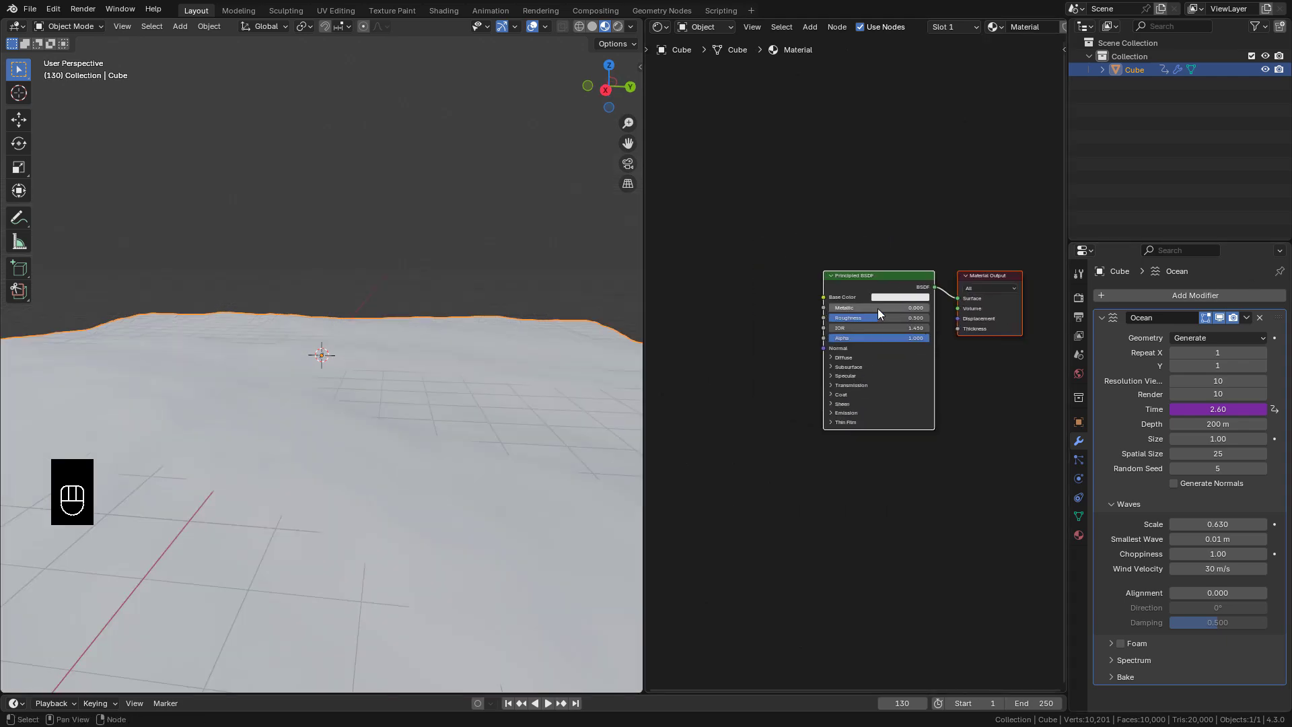
click(894, 297)
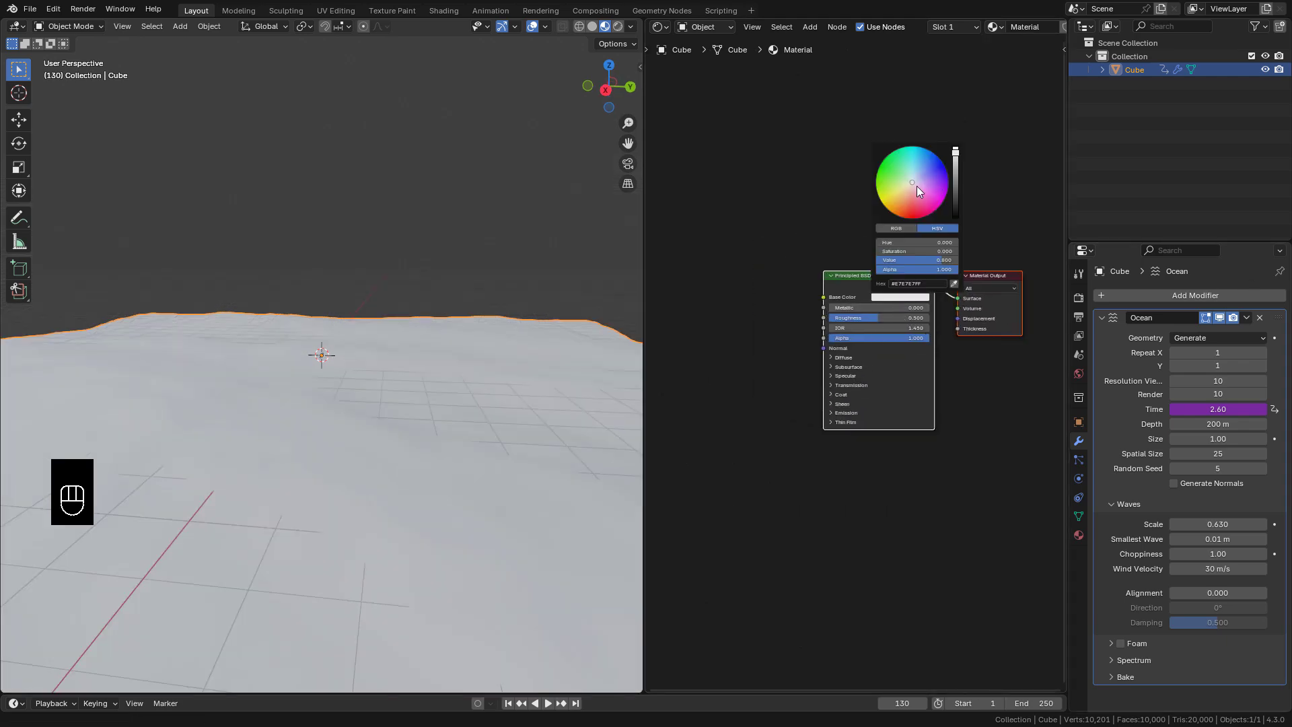
drag(917, 184, 911, 174)
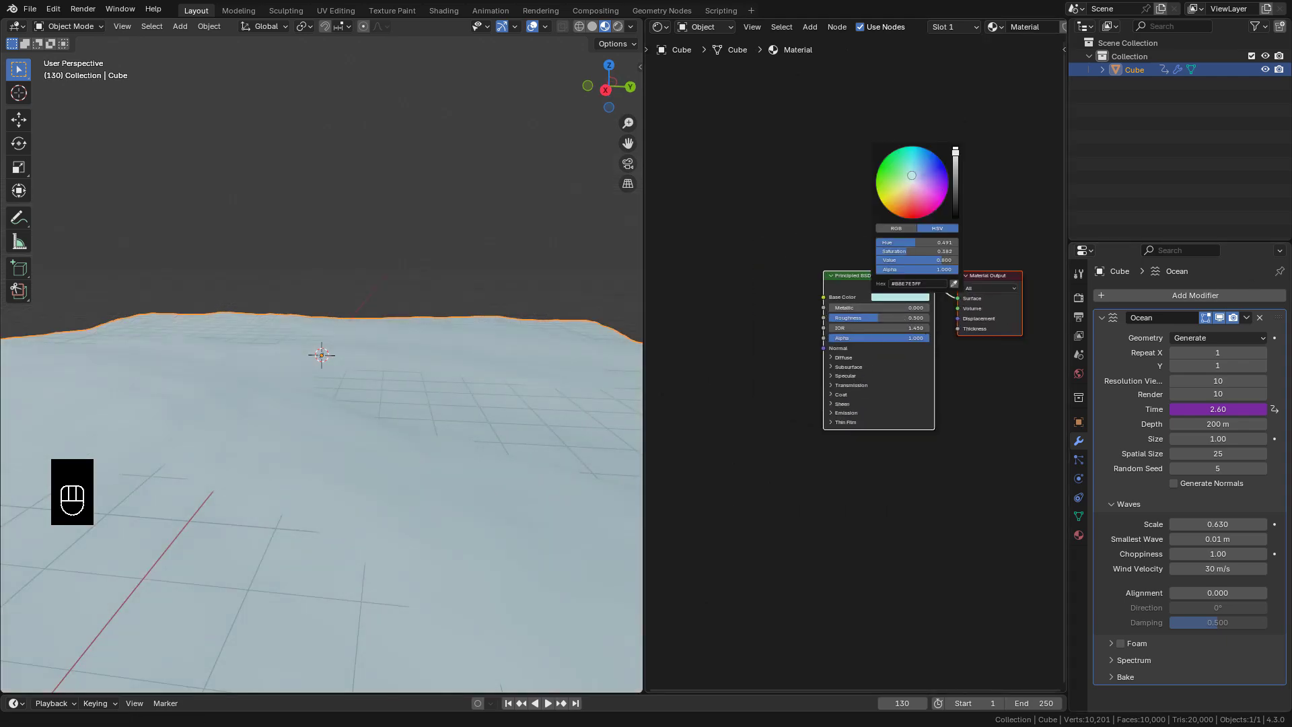
drag(878, 318, 828, 318)
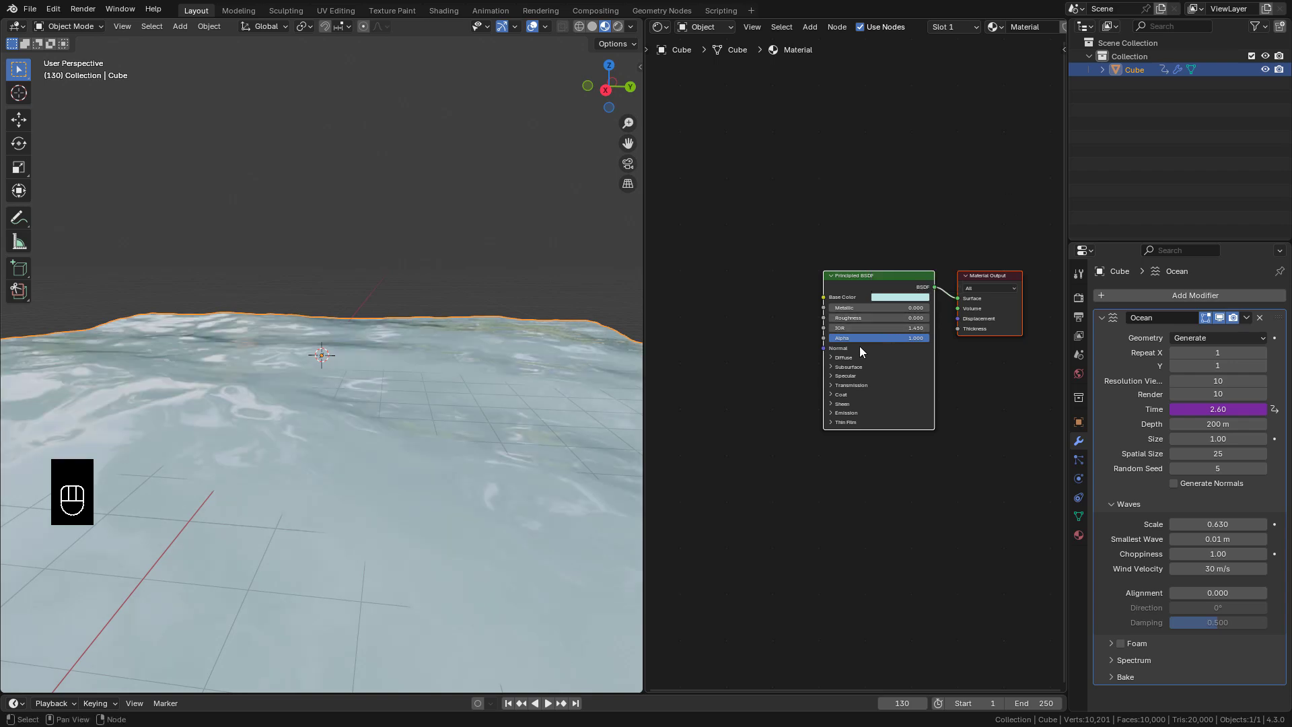
click(833, 385)
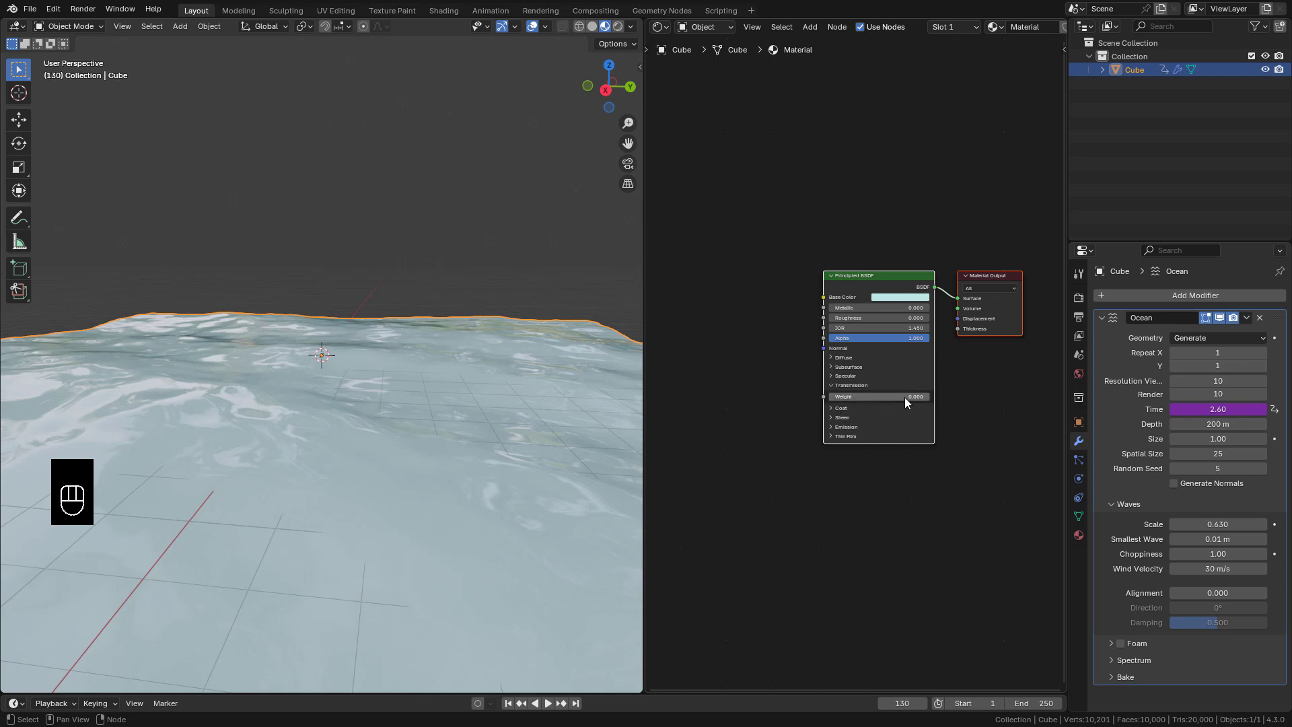
drag(852, 397, 925, 398)
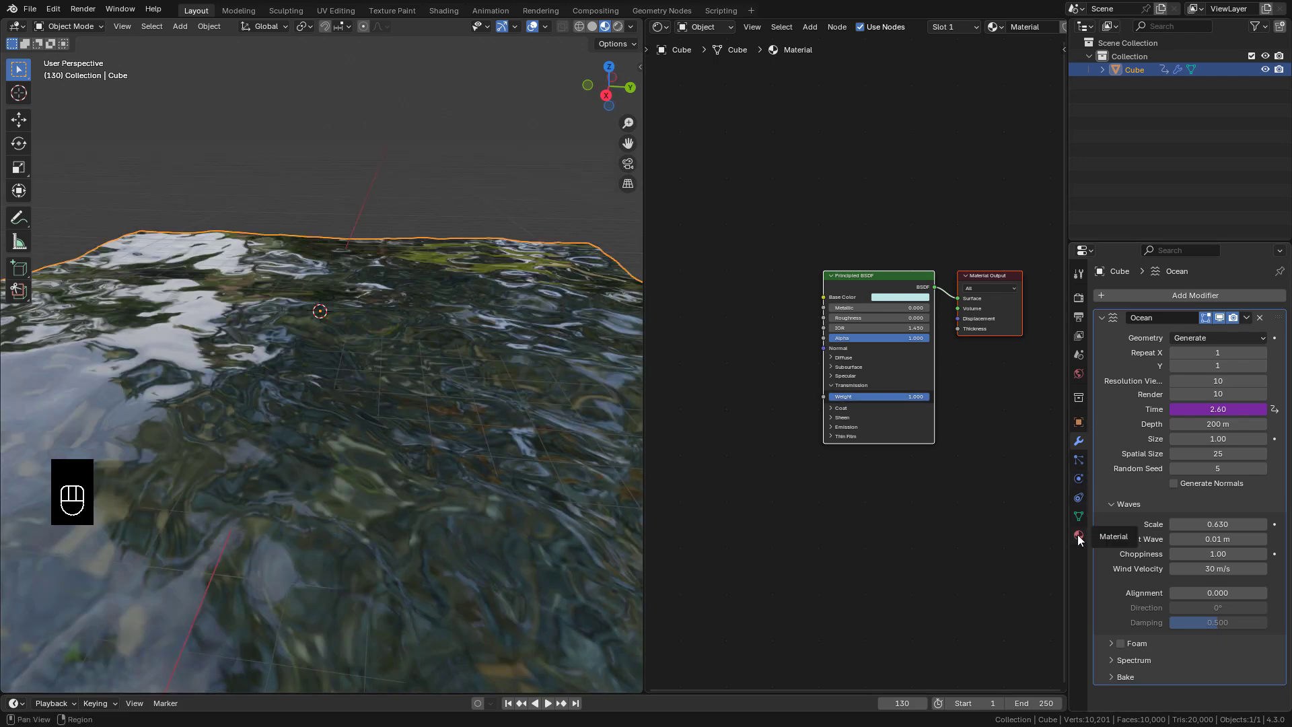
Change the water material's render method to Blended
click(1079, 537)
scroll(1111, 546, down, 12)
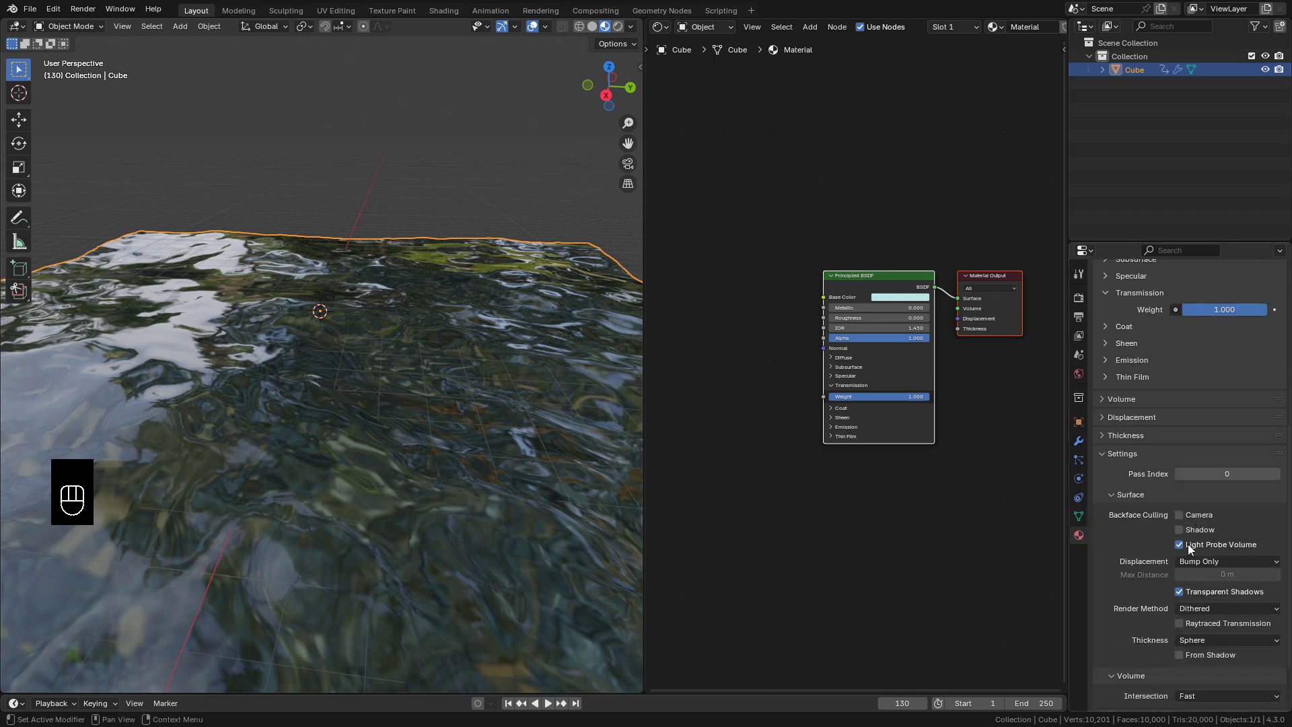
scroll(1190, 548, down, 1)
click(1196, 583)
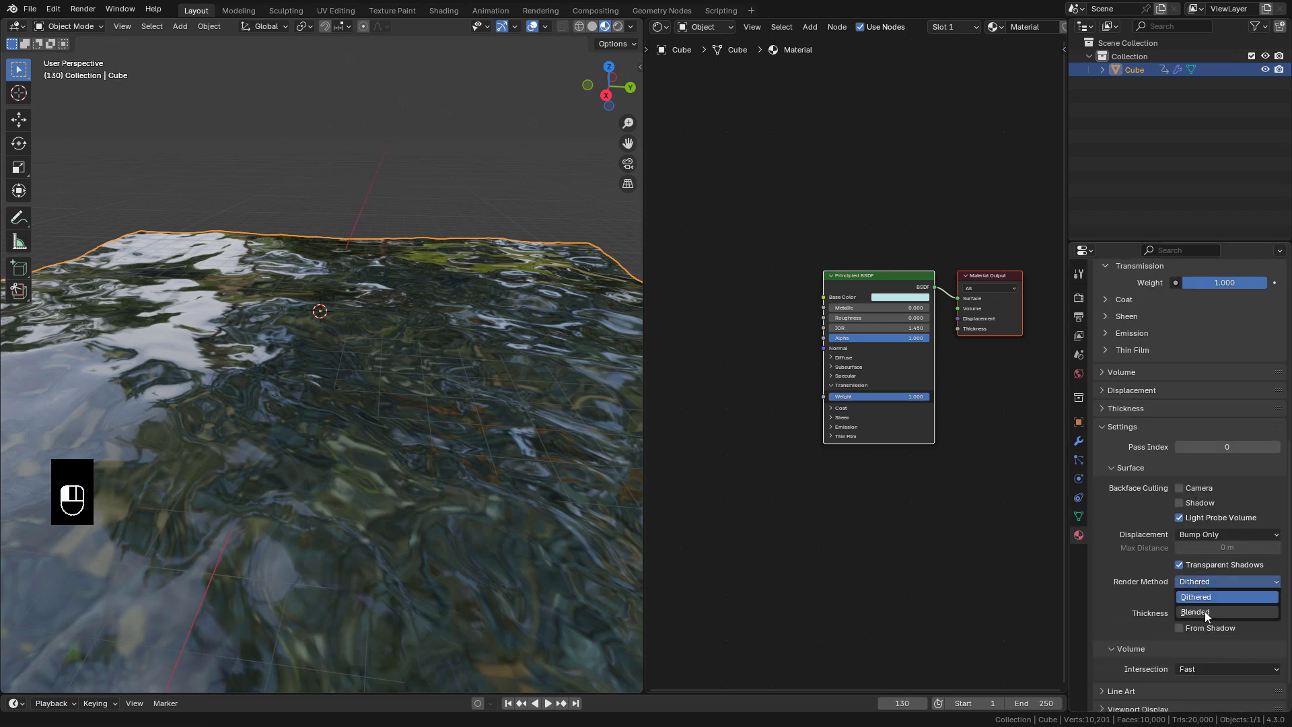
click(1203, 613)
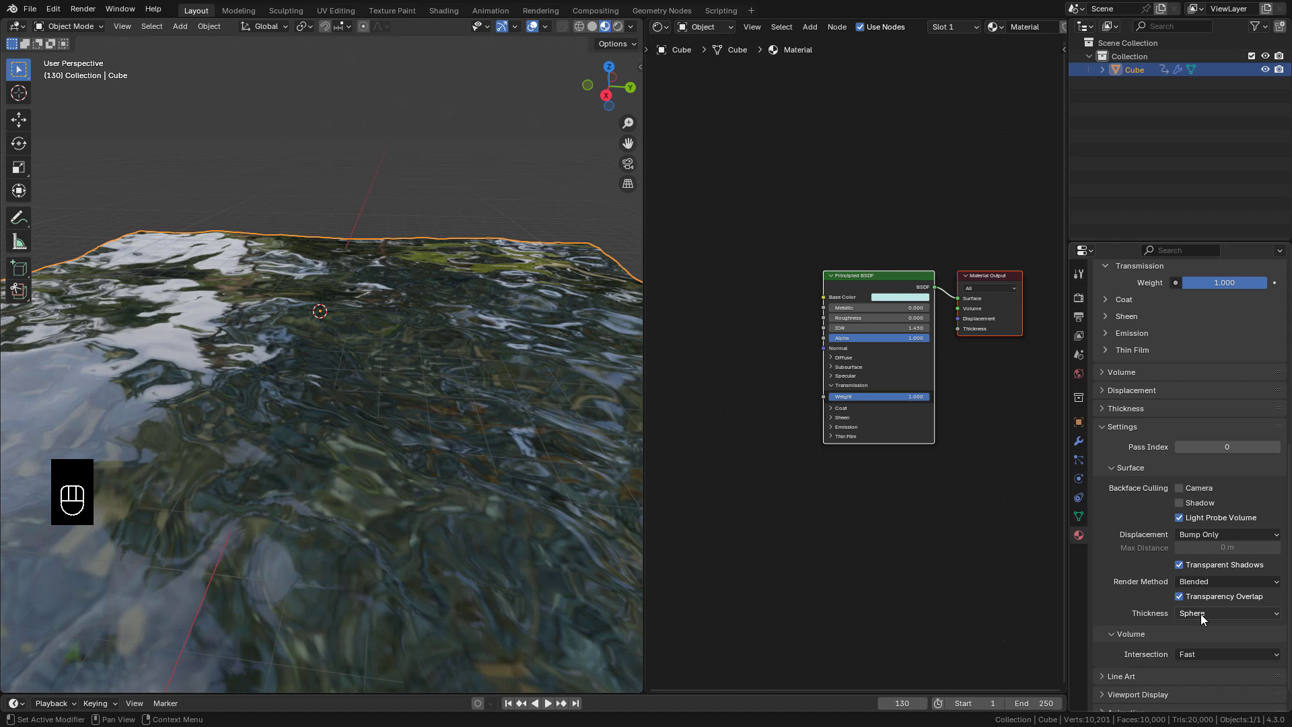
scroll(1192, 538, up, 13)
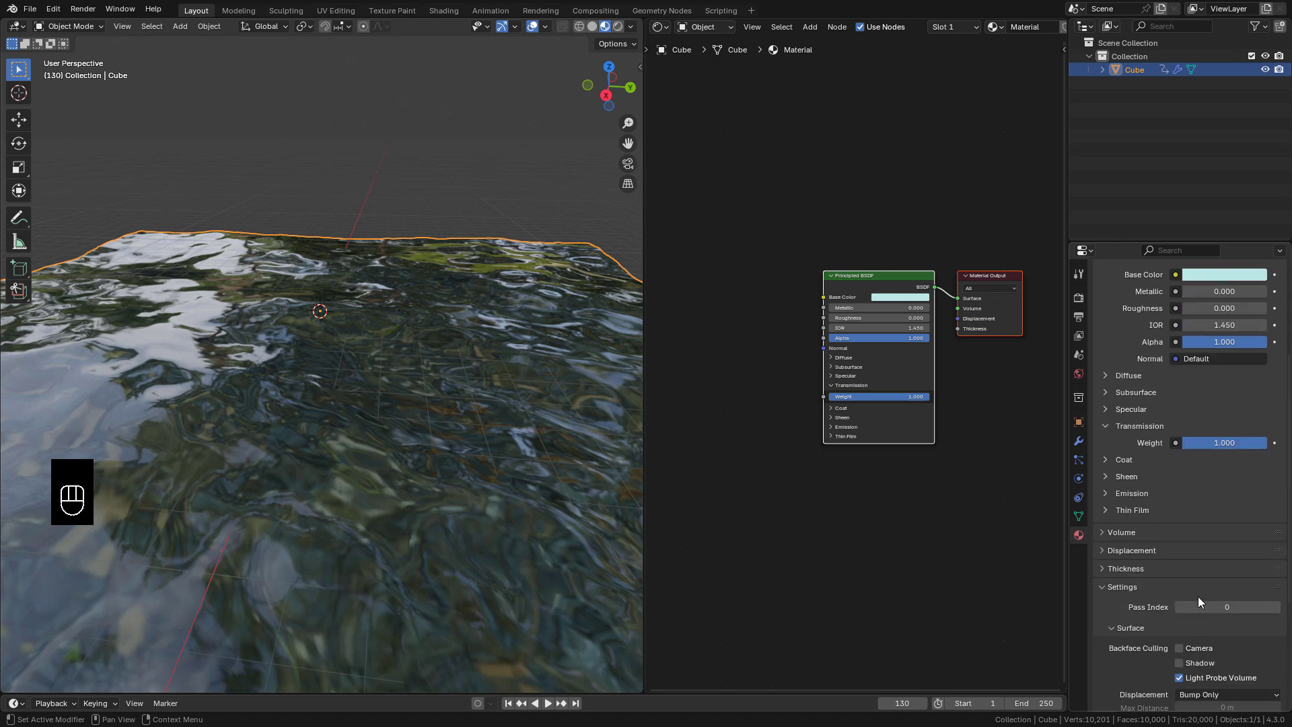
Check the scene's EEVEE raytracing settings
click(1079, 297)
click(1103, 500)
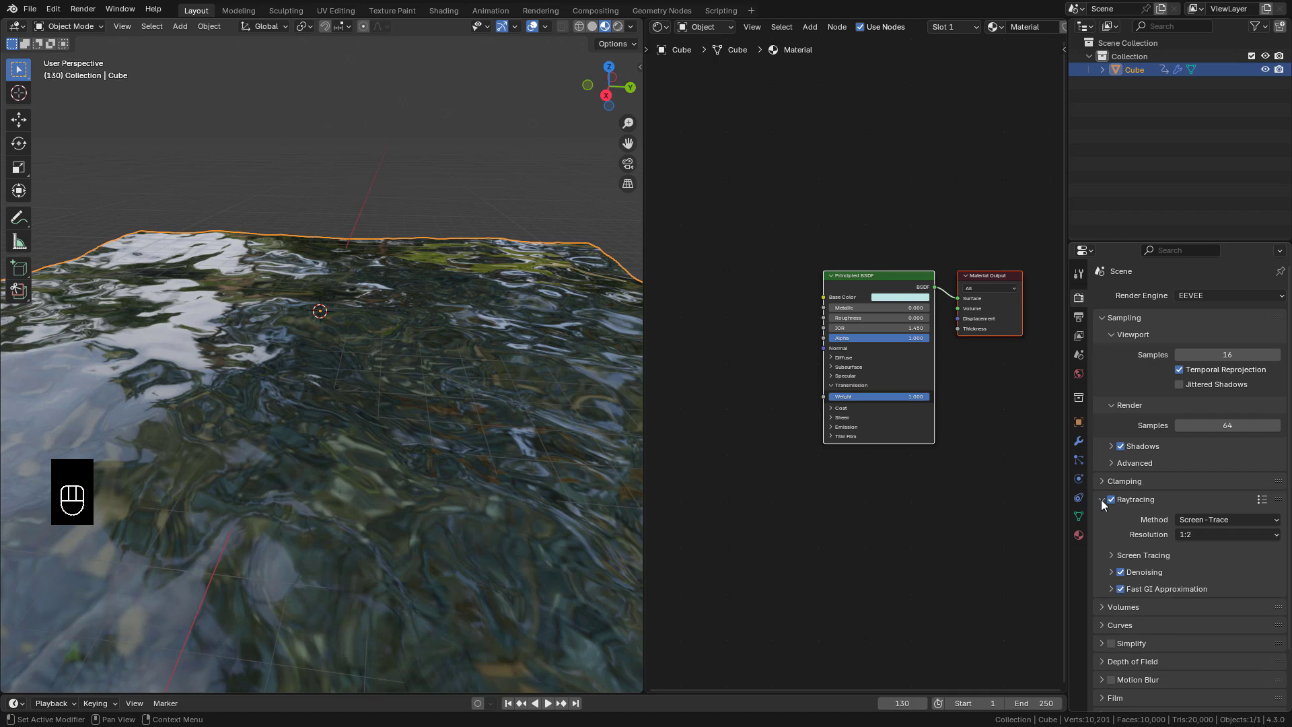
click(1103, 500)
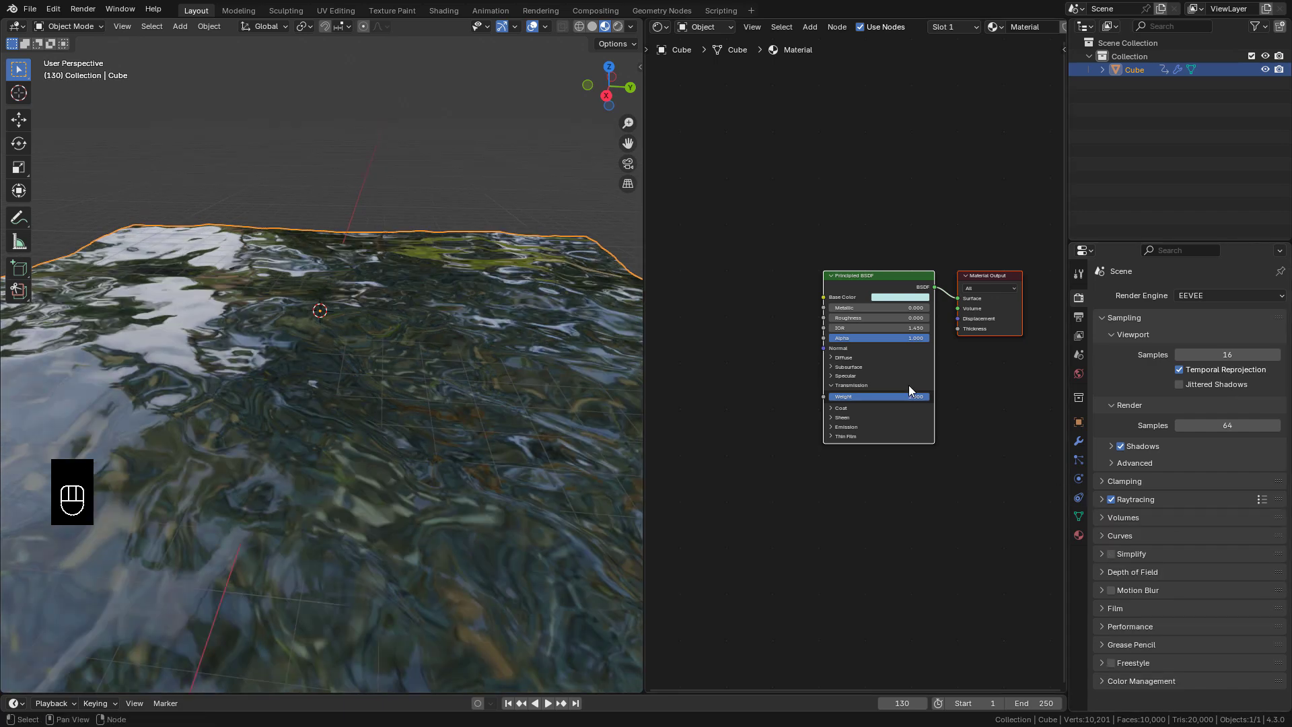
Add a Layer Weight node and connect its Fresnel output to the Principled BSDF's Alpha
middle_drag(778, 276, 794, 297)
key(shift+a)
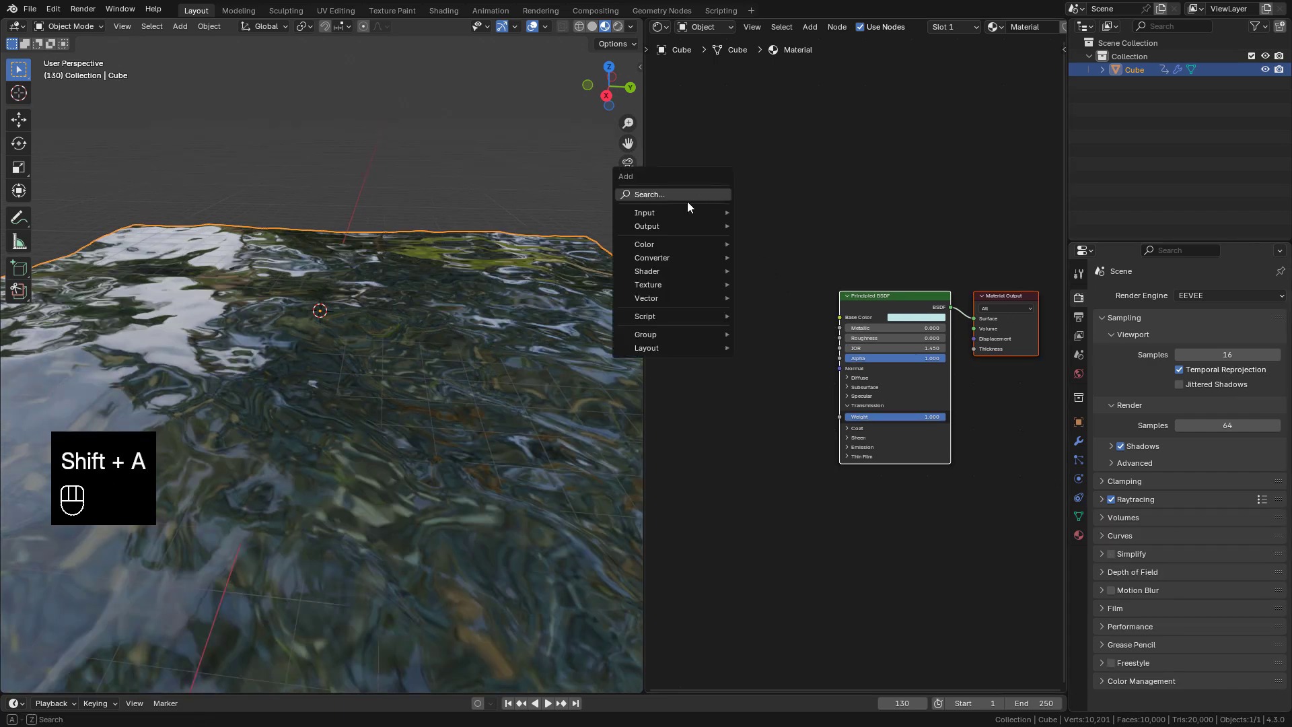
mouse_move(679, 213)
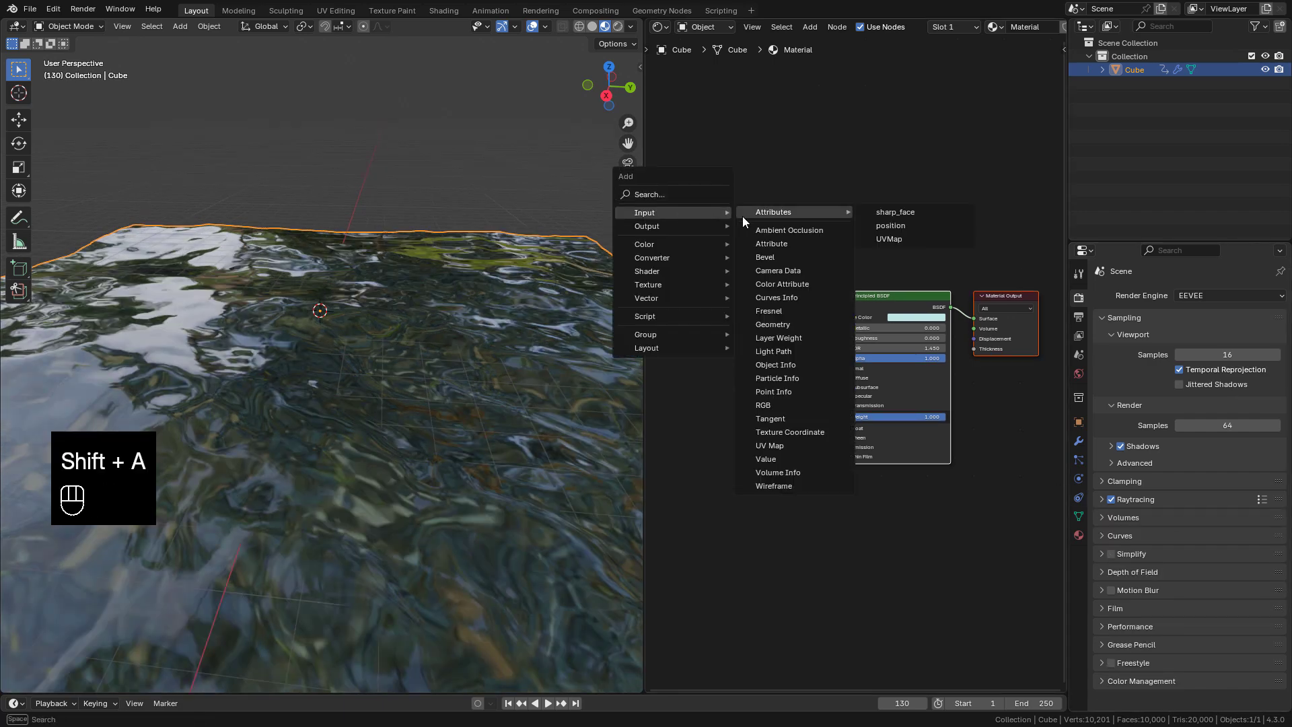
click(778, 338)
scroll(753, 287, up, 2)
drag(741, 257, 858, 387)
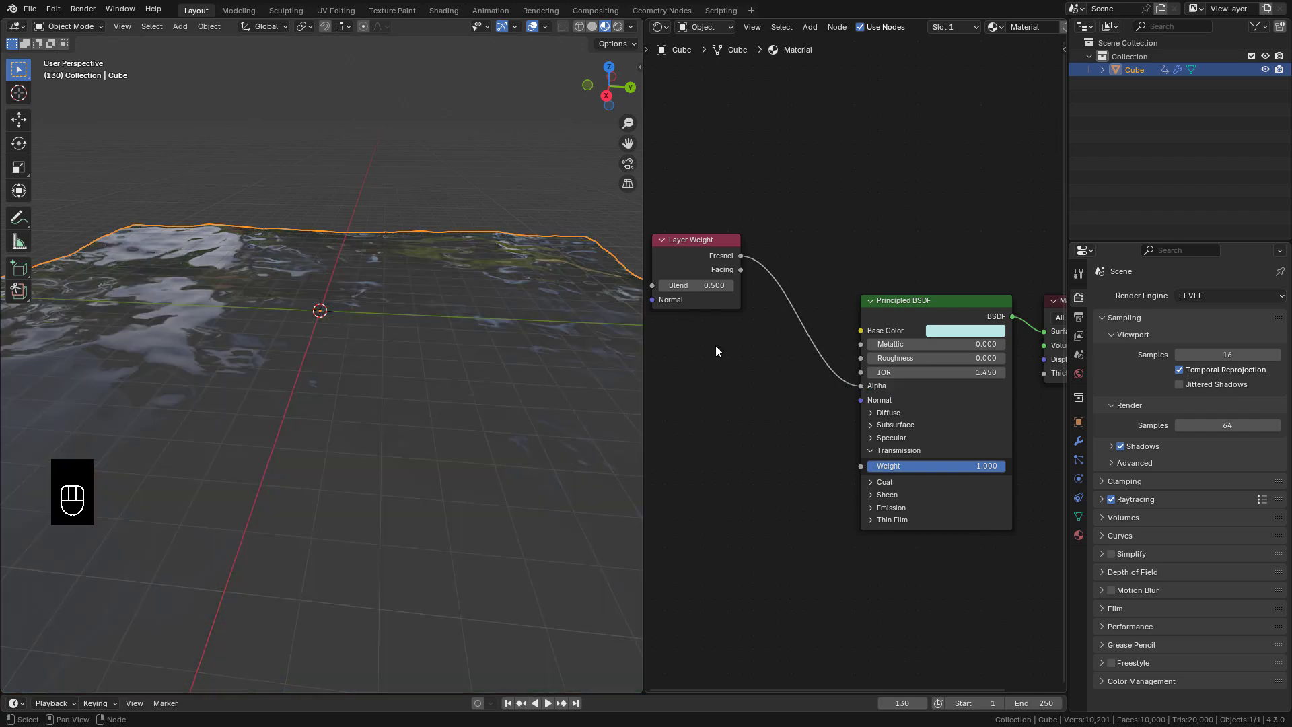
Set the Layer Weight node's blend to 0.920 and preview the water animation
shift+middle_drag(590, 324, 562, 282)
drag(700, 285, 832, 285)
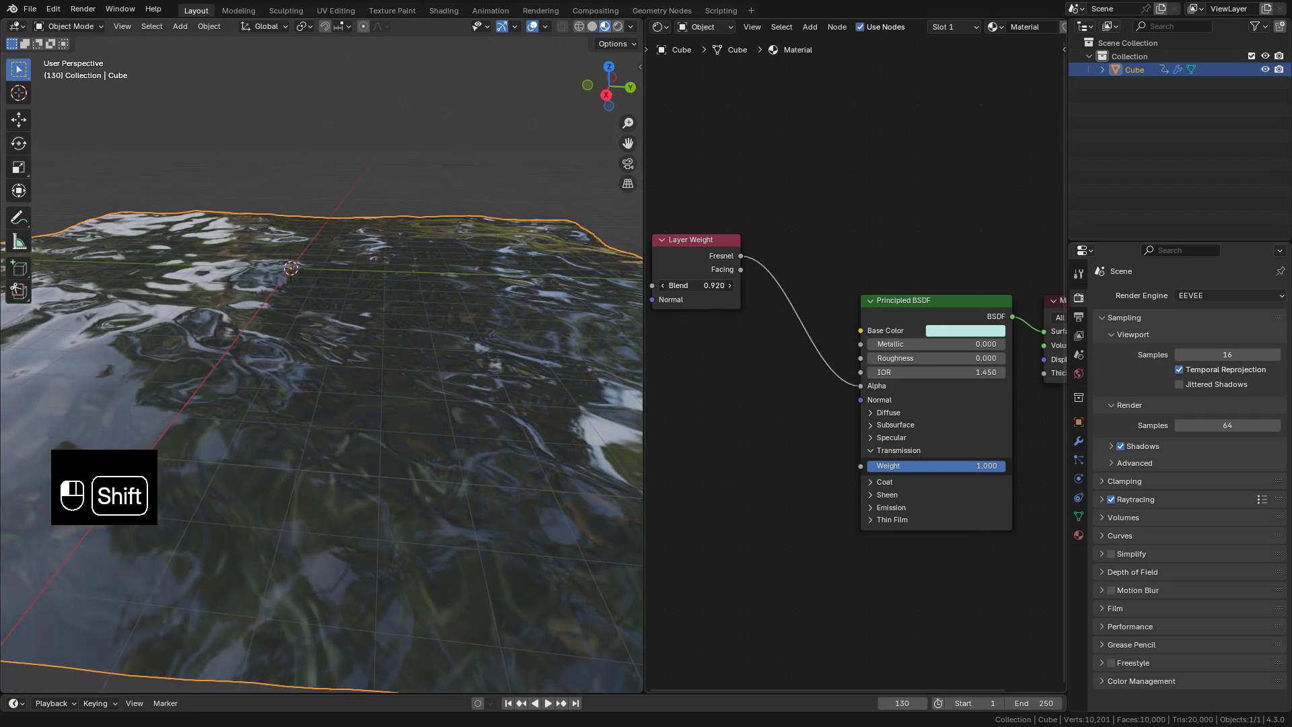
mouse_move(700, 286)
shift+mouse_down()
mouse_move(720, 286)
mouse_move(700, 285)
shift+mouse_up()
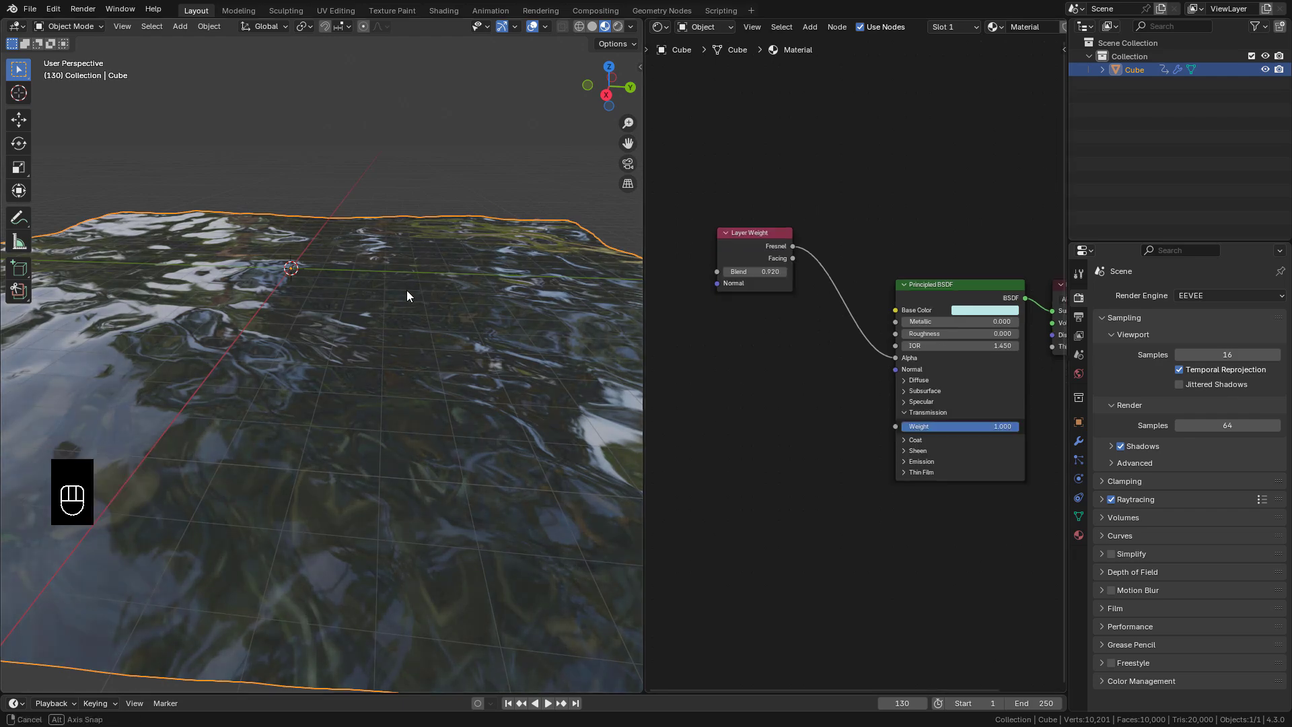
key(space)
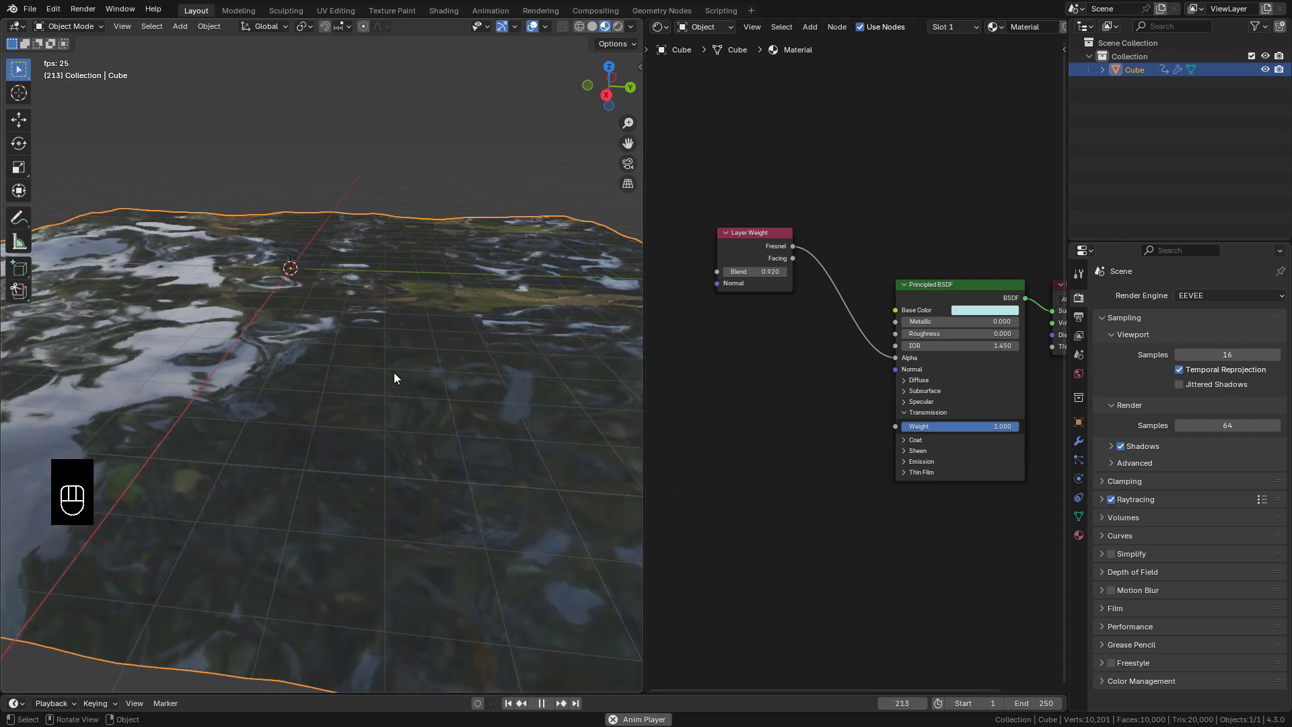
key(x)
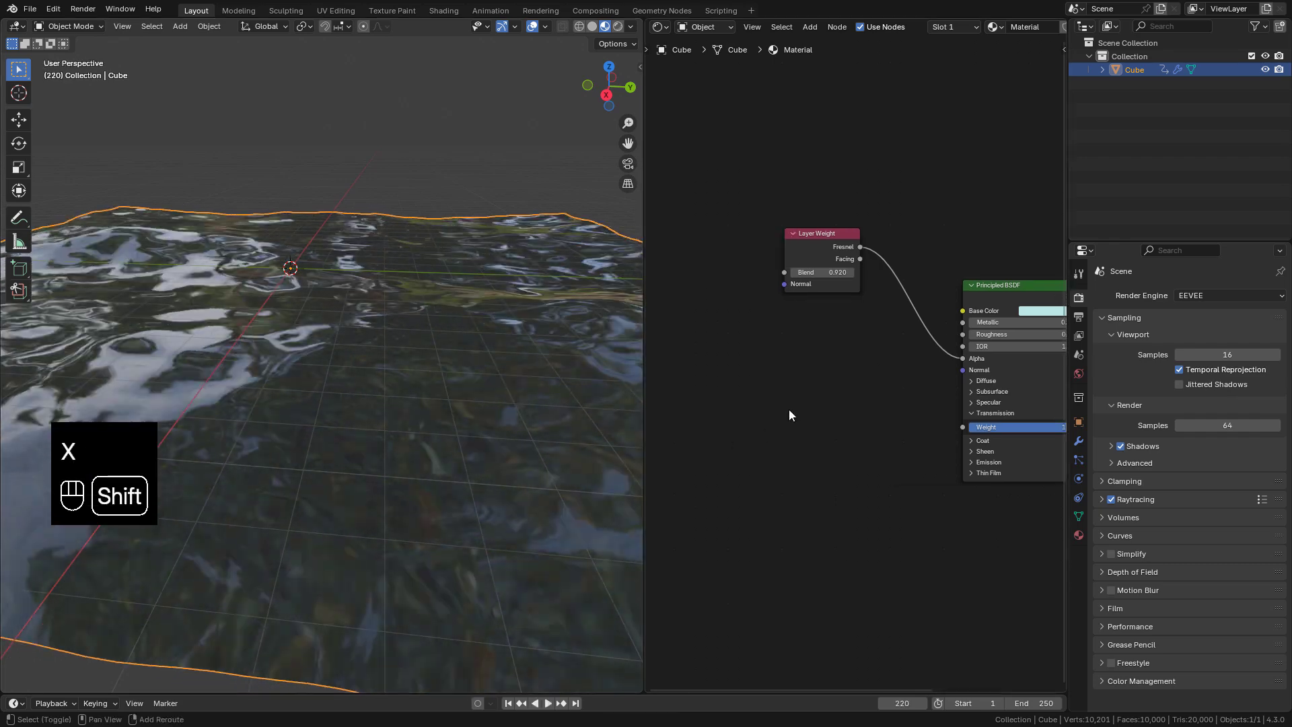
Add a Noise Texture node below the Layer Weight node and connect its Fac output to the Principled BSDF's Normal
key(shift+a)
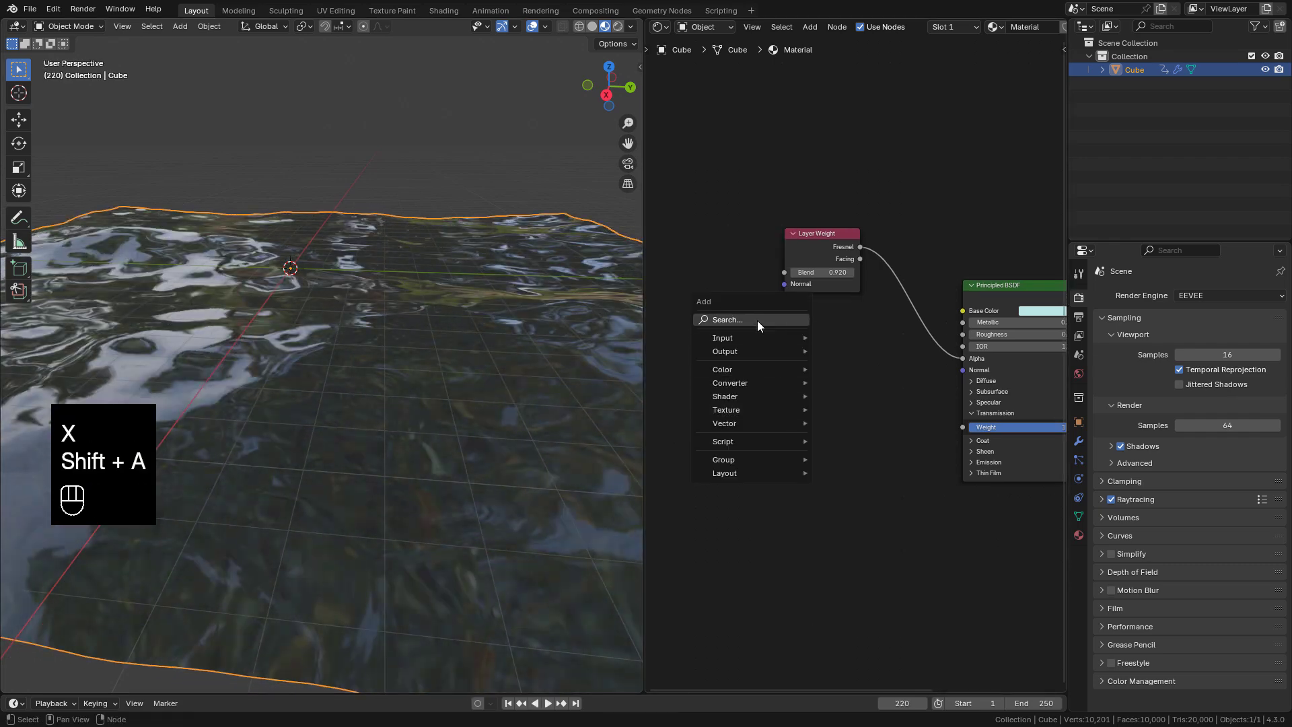
click(756, 320)
text(noi)
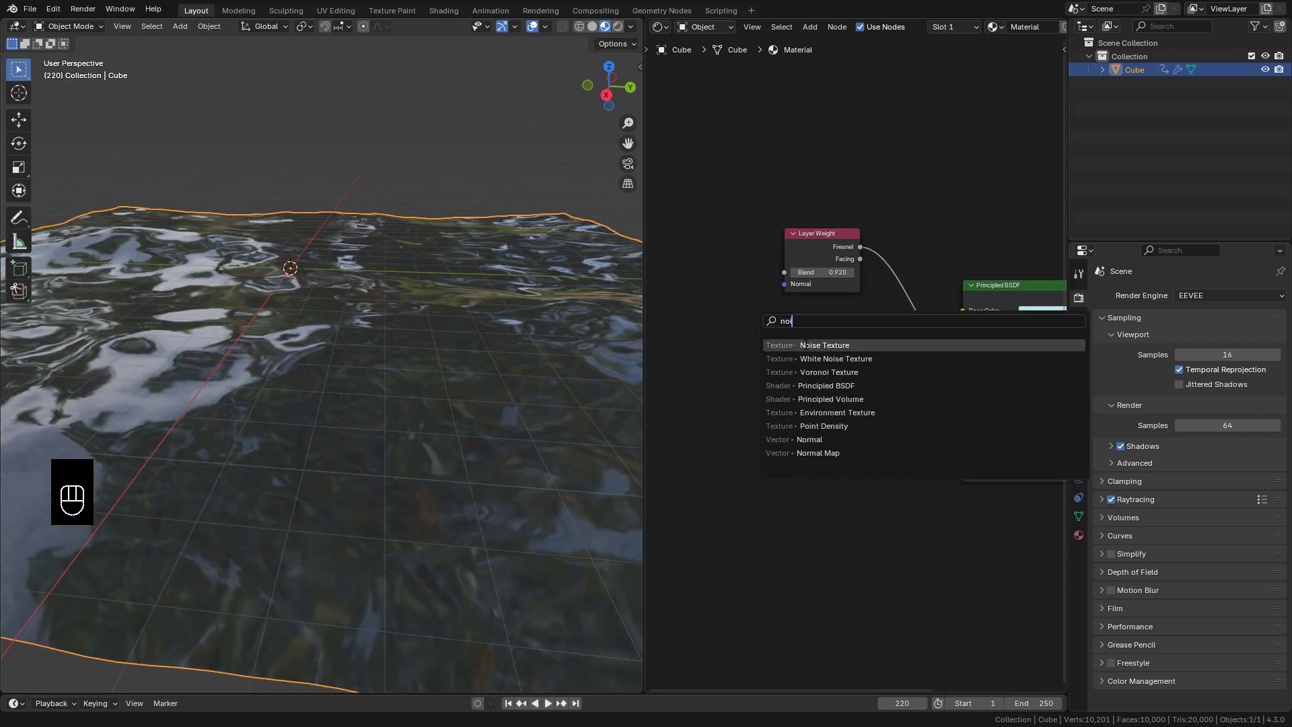
click(809, 345)
click(751, 413)
drag(834, 429, 937, 391)
Insert a Bump node between the Noise Texture and the Principled BSDF, with the noise Fac feeding its Height input
key(shift+a)
text(bu)
key(Return)
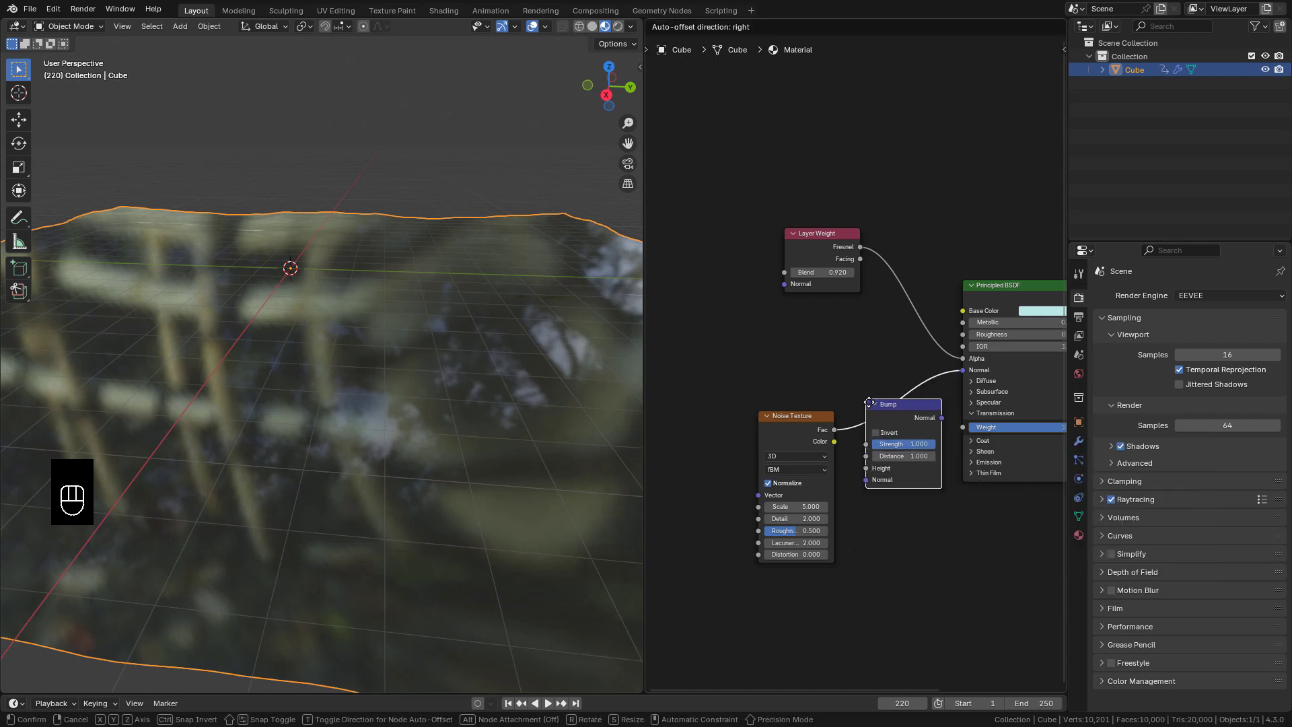
click(903, 462)
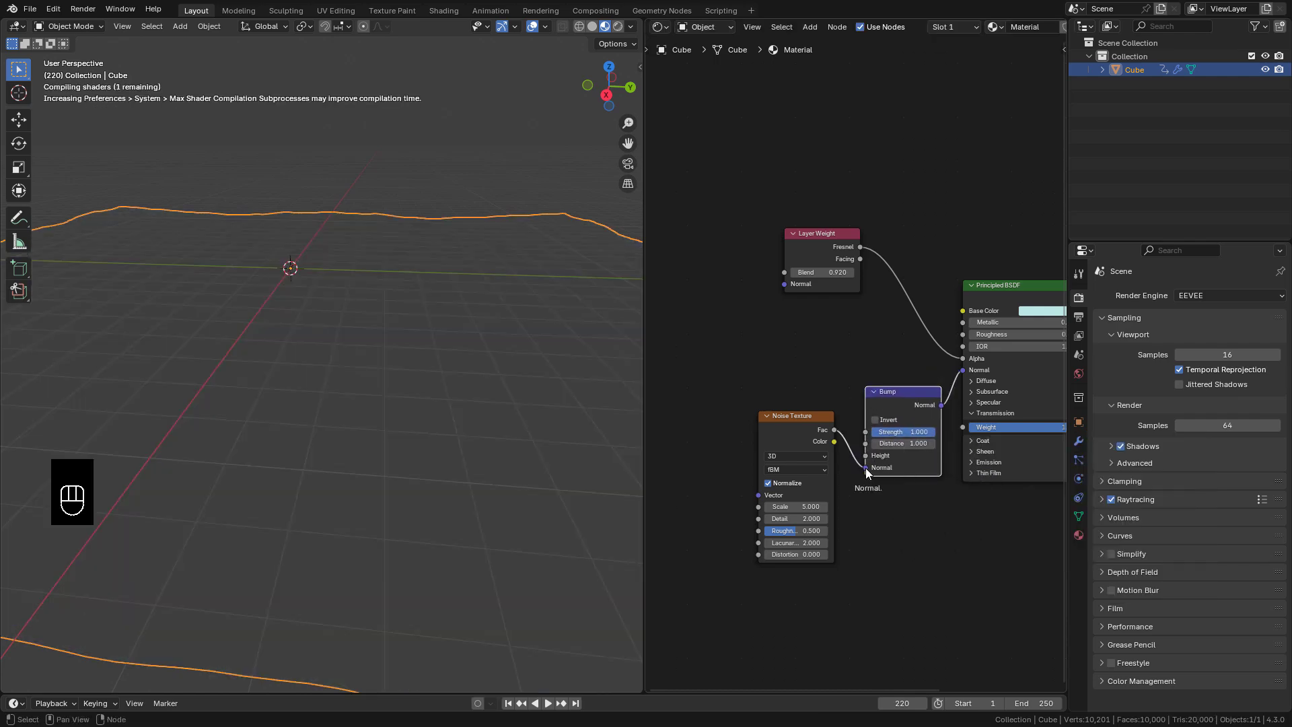
mouse_move(866, 469)
mouse_down()
mouse_move(852, 456)
mouse_move(866, 456)
mouse_up()
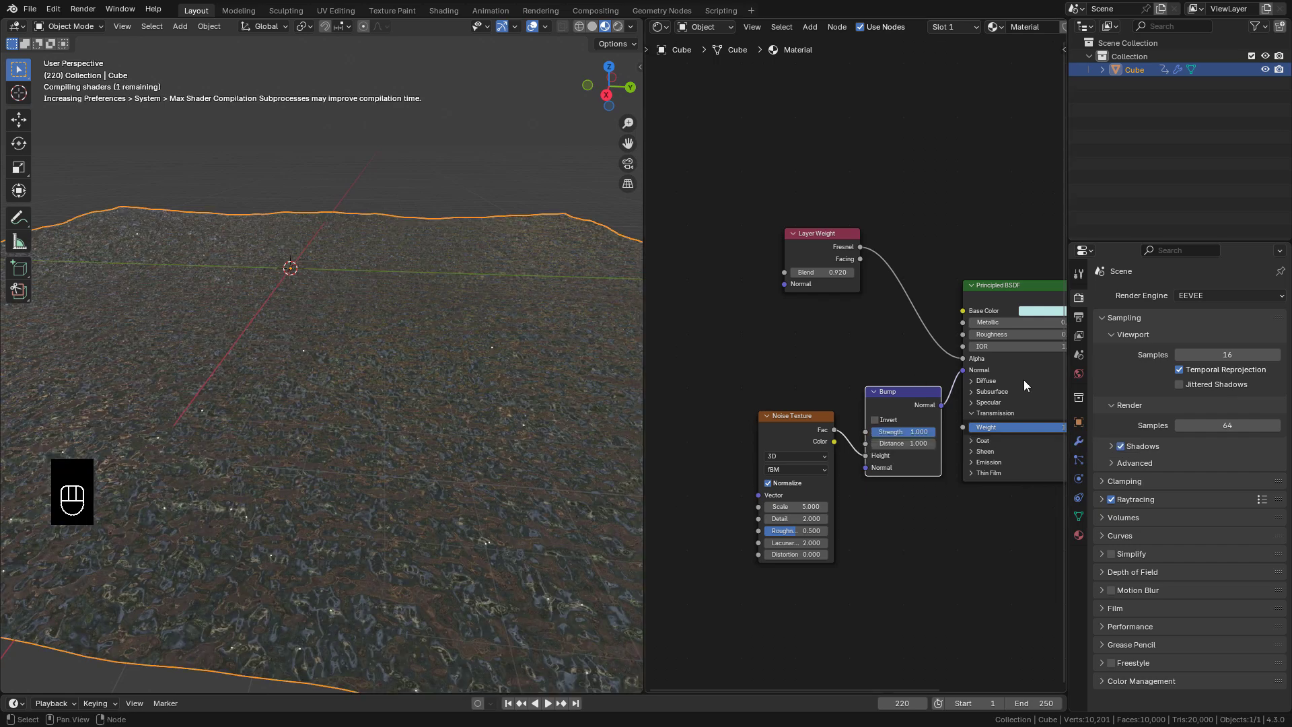
Set the Bump node's strength to 0.011 and the Noise Texture's scale to 4.870
middle_drag(875, 455, 876, 451)
scroll(876, 452, up, 1)
drag(916, 414, 881, 415)
mouse_move(799, 503)
shift+mouse_down()
mouse_move(783, 502)
mouse_move(807, 503)
shift+mouse_up()
middle_drag(798, 487, 786, 472)
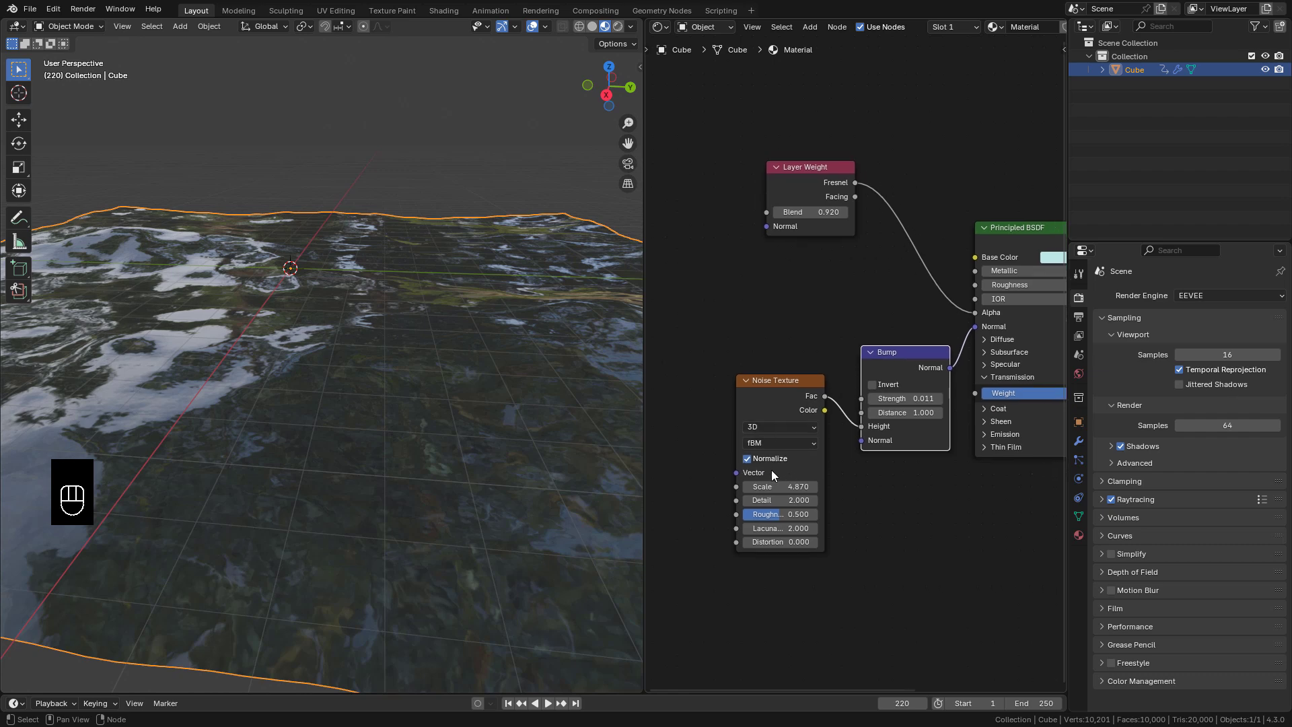
Switch the Noise Texture to 4D and turn off Transparent Shadows in the water material's surface settings
click(770, 428)
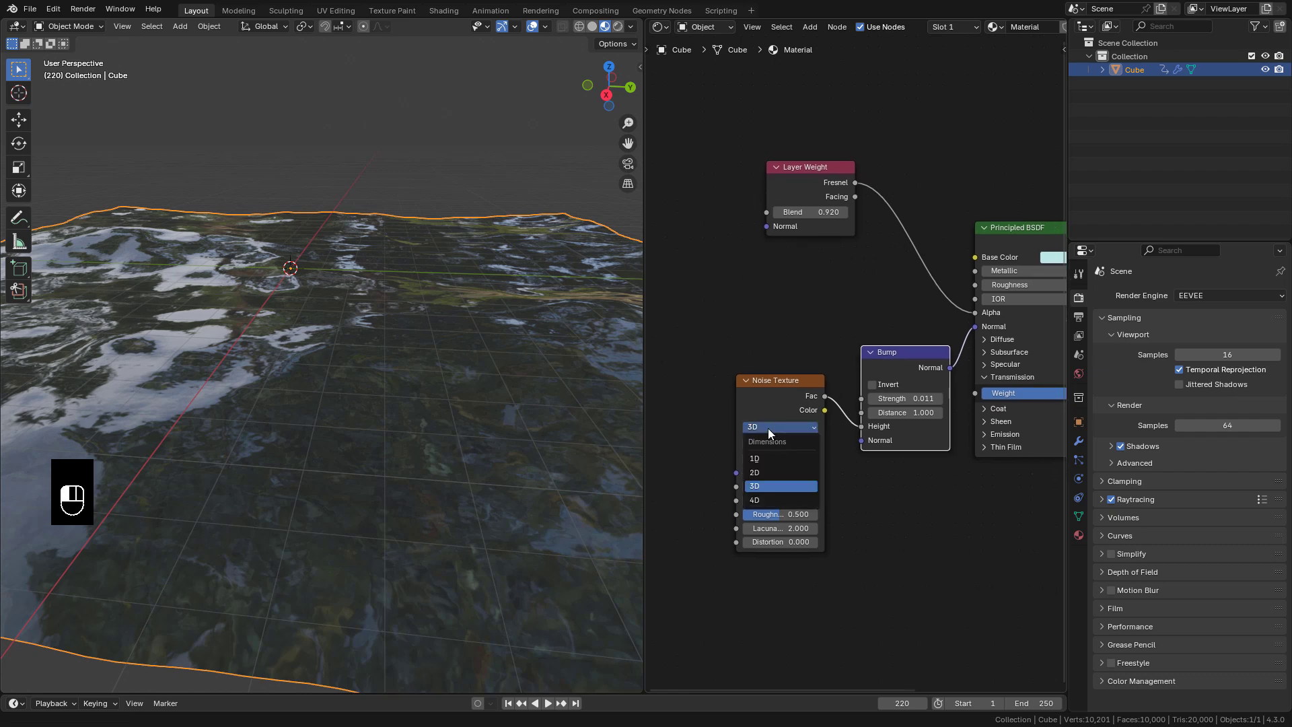
click(771, 502)
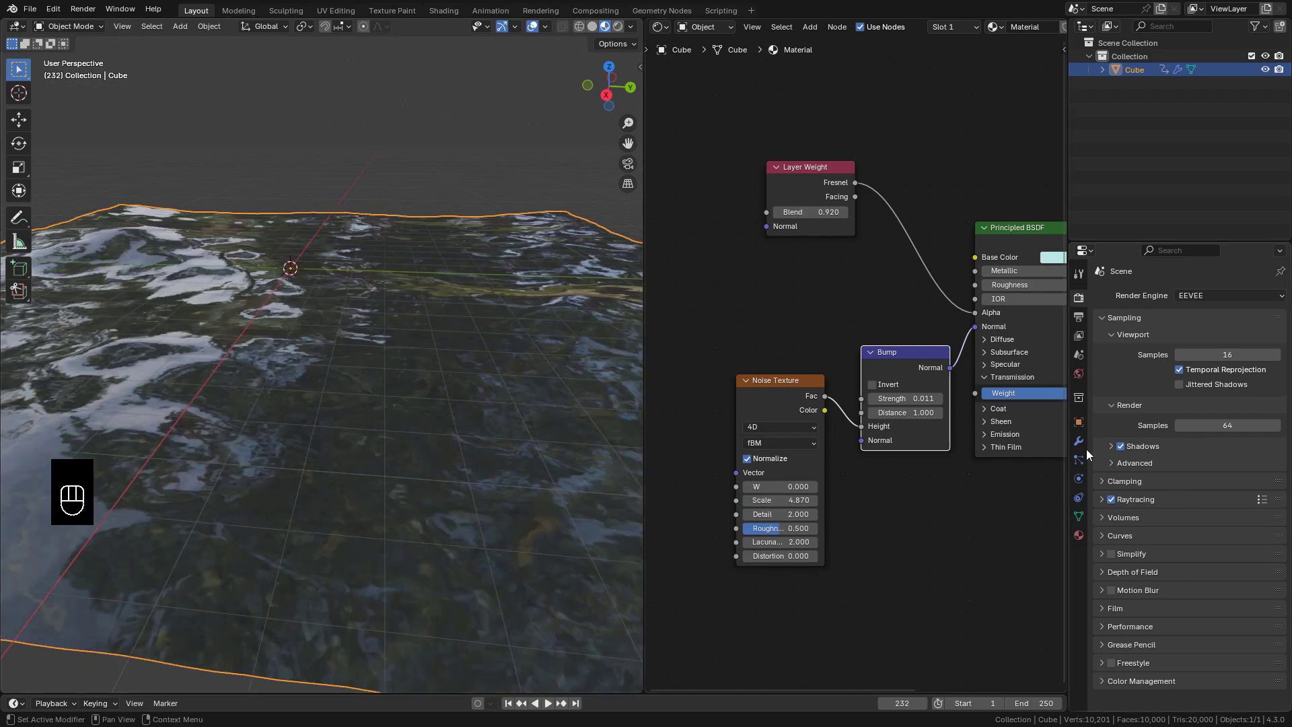
click(1078, 537)
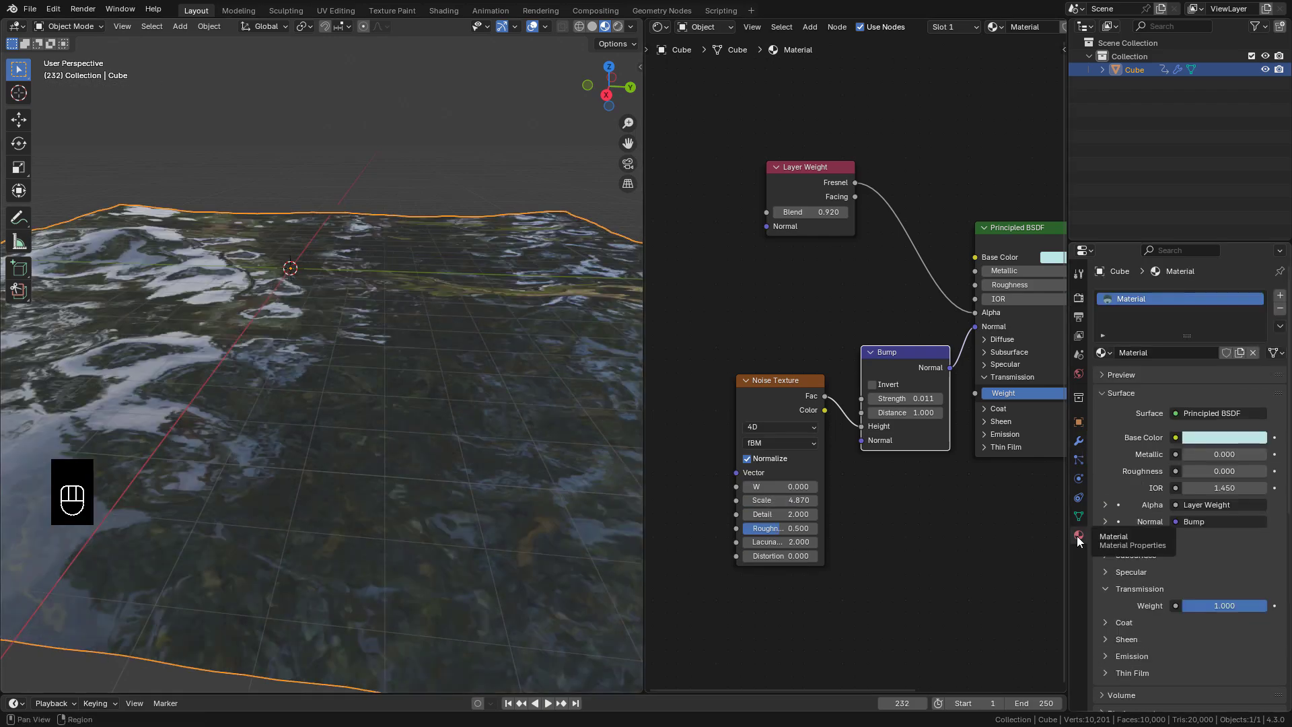
scroll(1182, 550, down, 10)
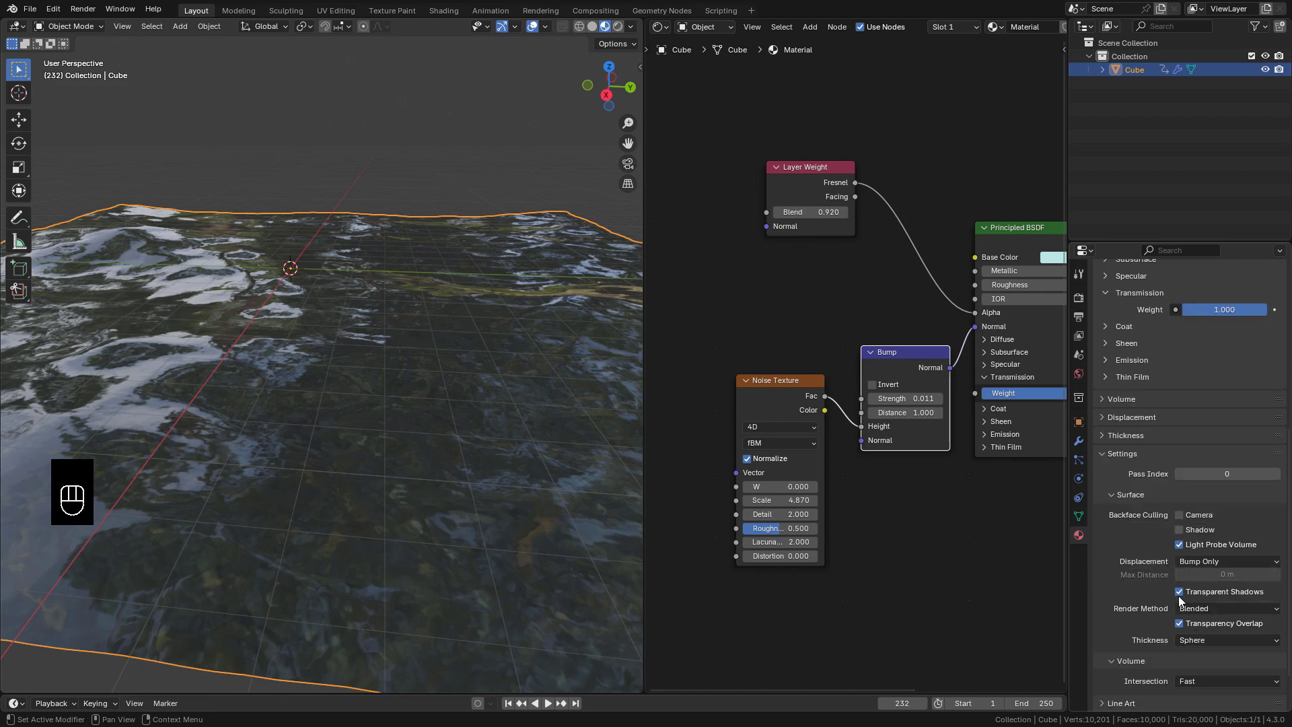
click(1179, 592)
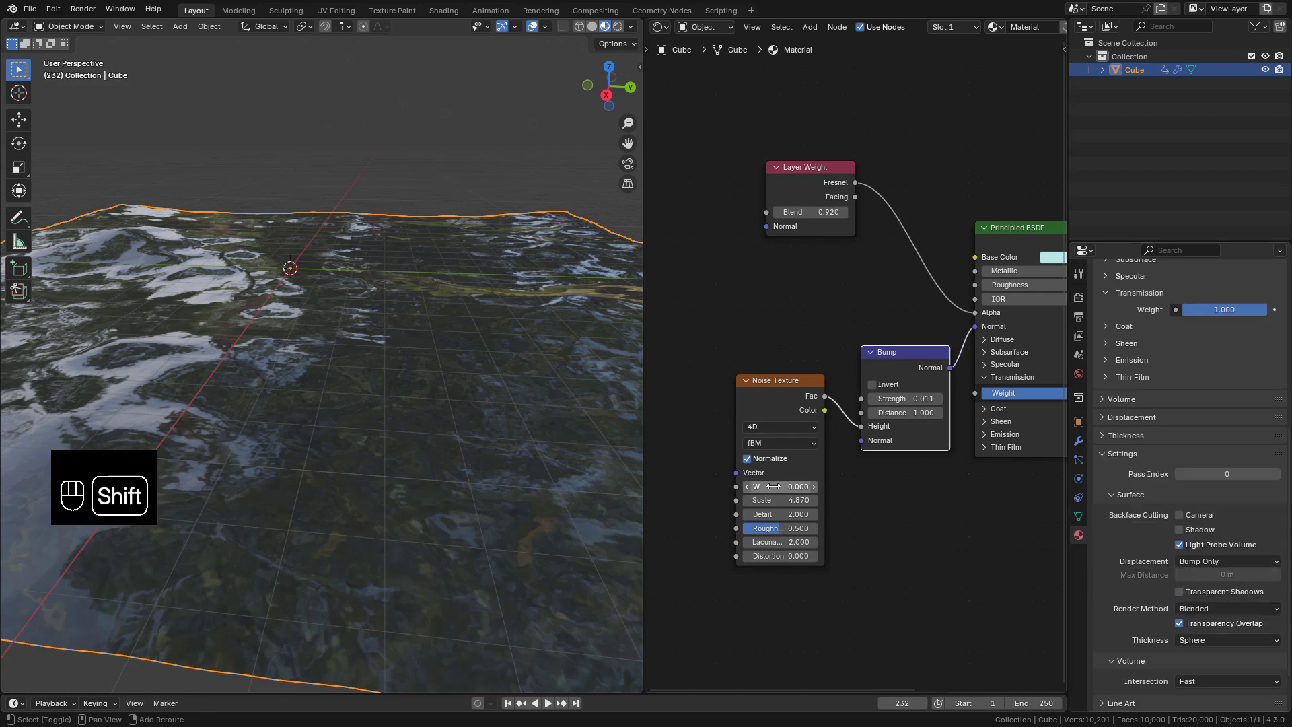
Set the Noise Texture's scale to 6.640 and preview the water animation
shift+drag(780, 487, 820, 500)
right_click(781, 486)
key(space)
key(space)
Drive the Noise Texture's W value with the expression #frame/400 and play the animation to check the ripples
click(796, 487)
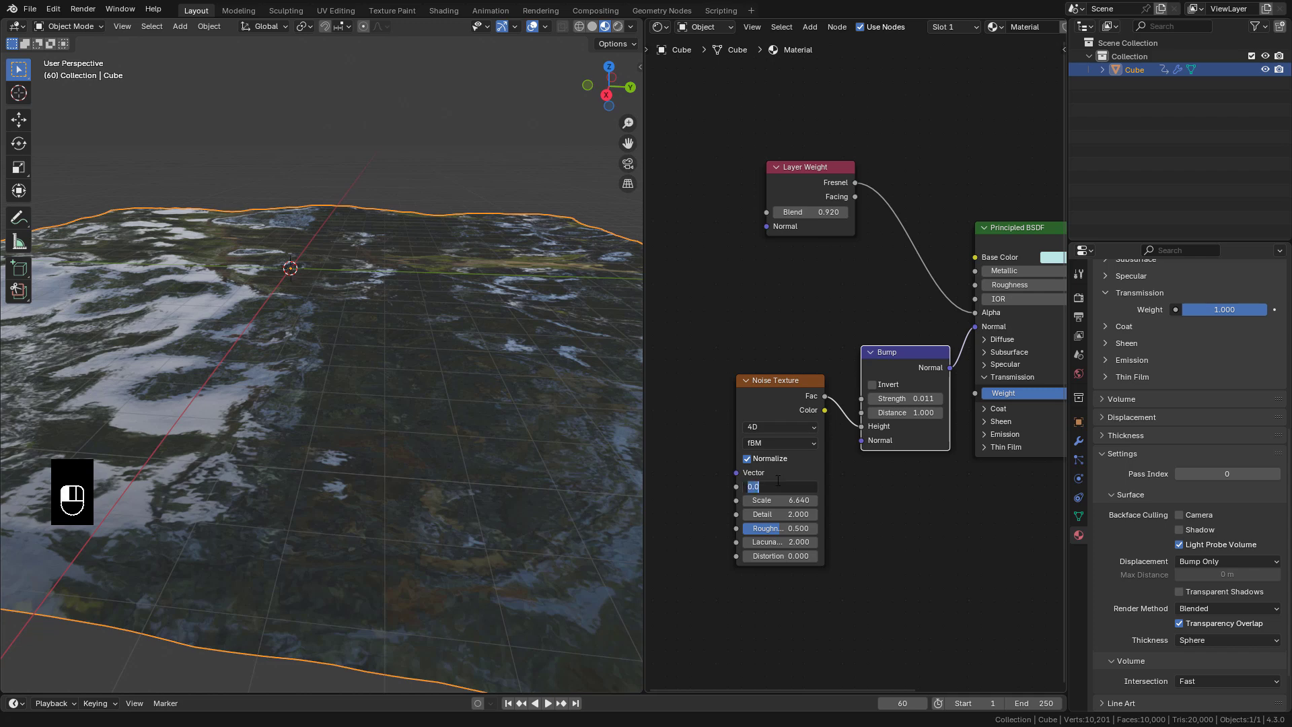
key(shift)
key(BackSpace)
text(#frame/400)
key(Return)
key(space)
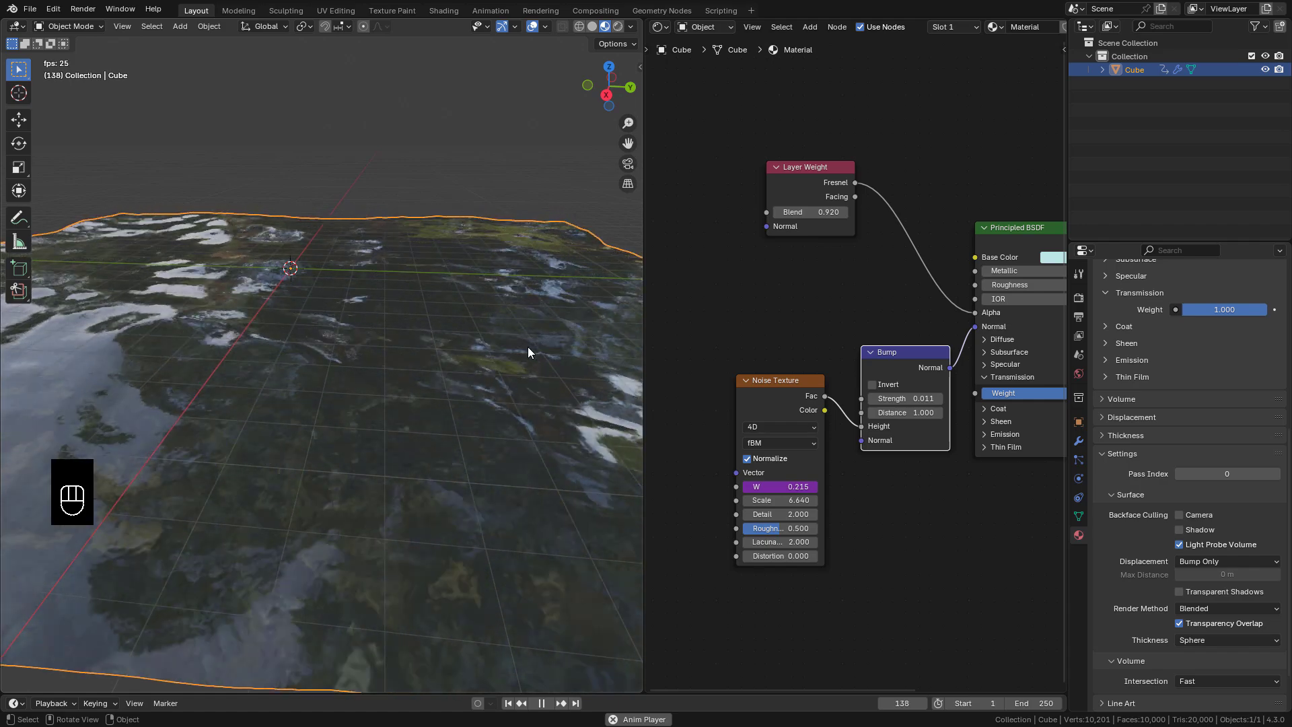
key(space)
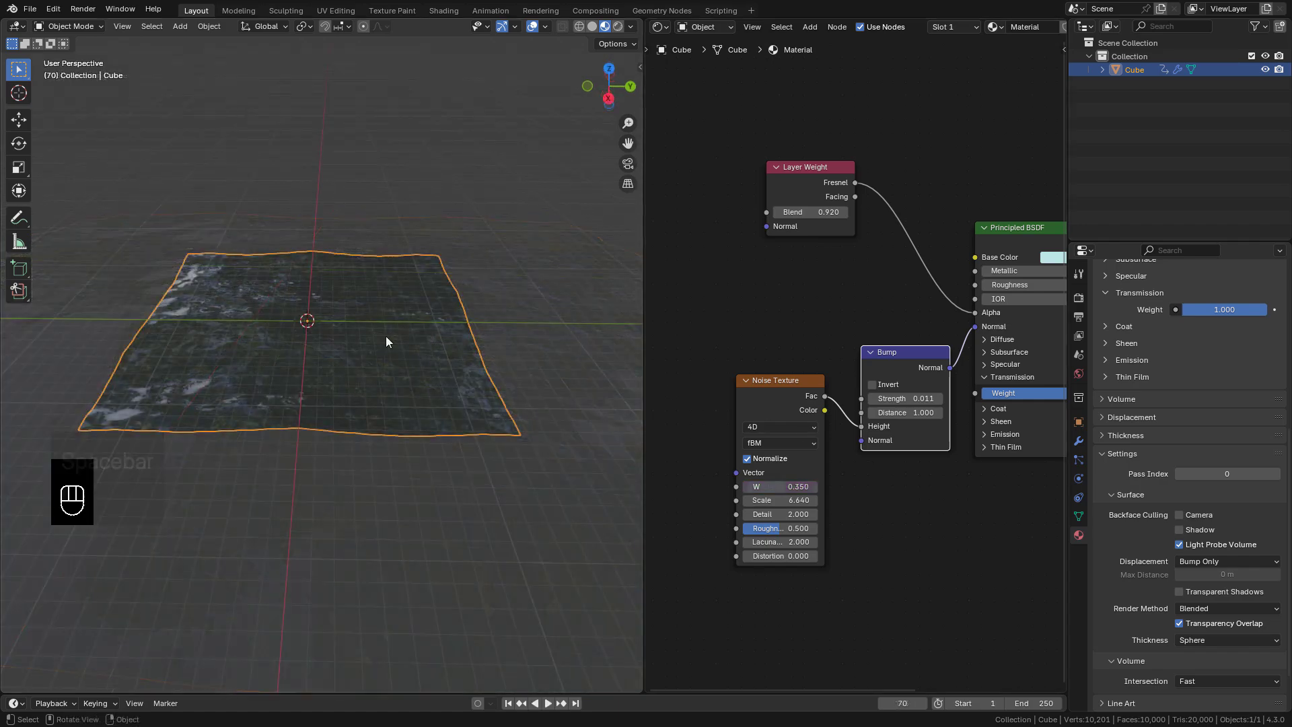
Extend the ocean surface by raising the Ocean modifier's Repeat X to 3 and its Repeat Y likewise, previewing the animation
click(1079, 441)
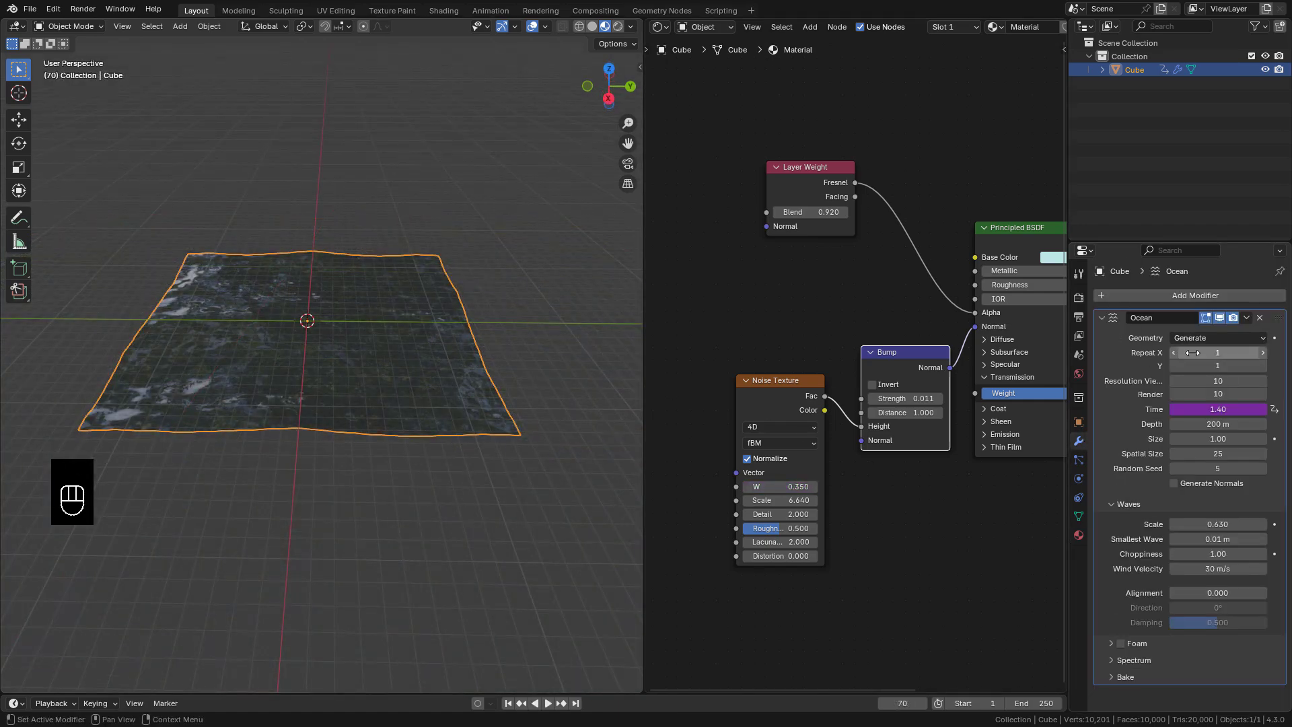
drag(1196, 354, 1225, 354)
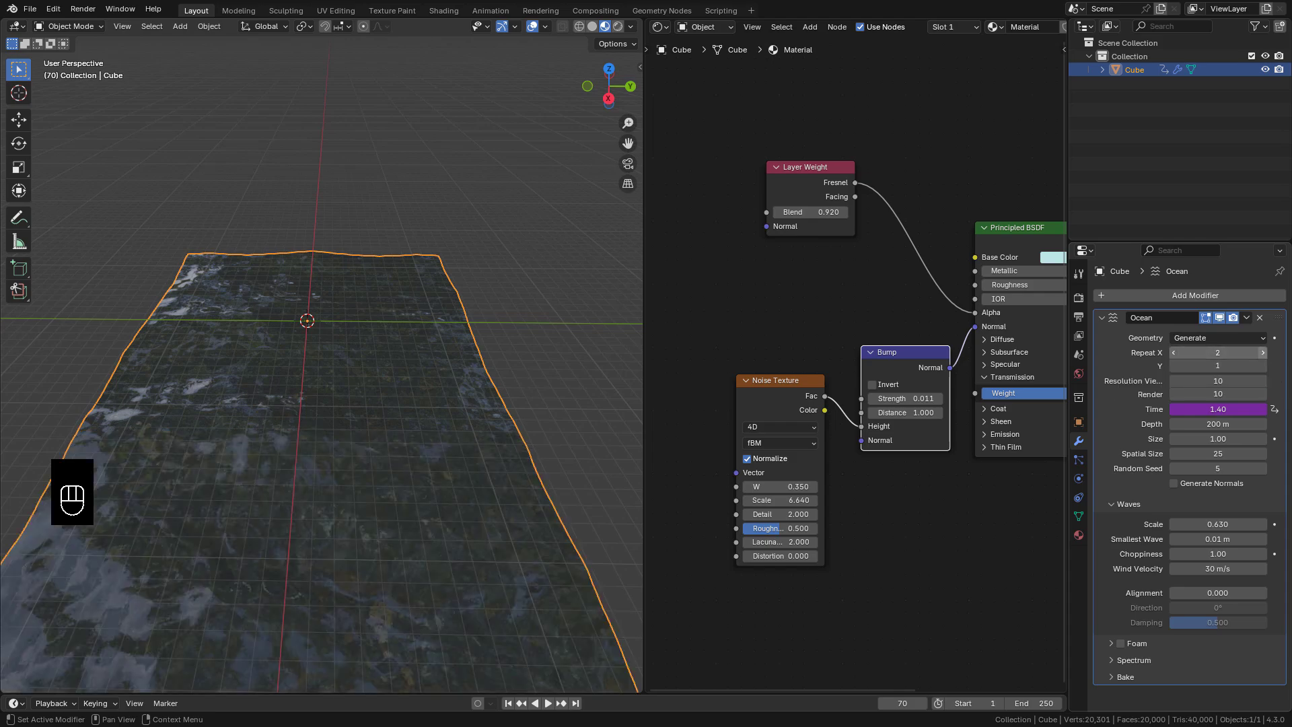
click(1262, 366)
shift+middle_drag(566, 421, 408, 329)
key(space)
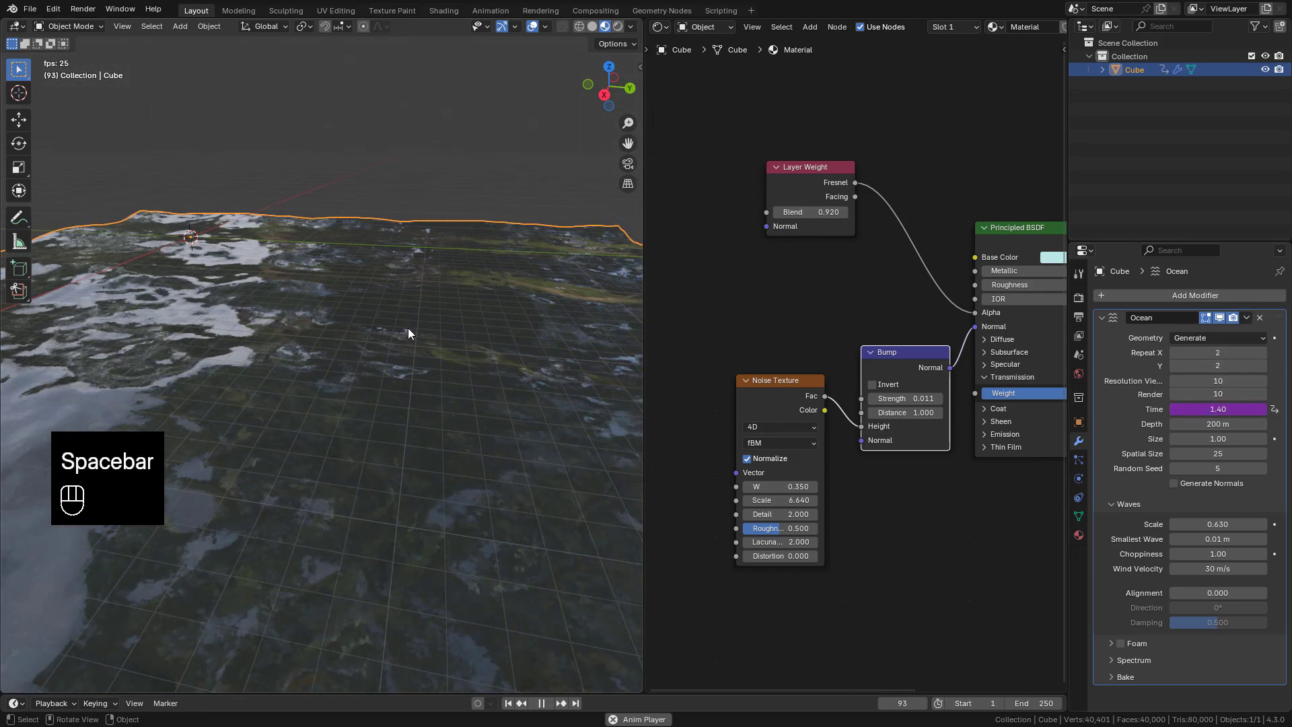
key(space)
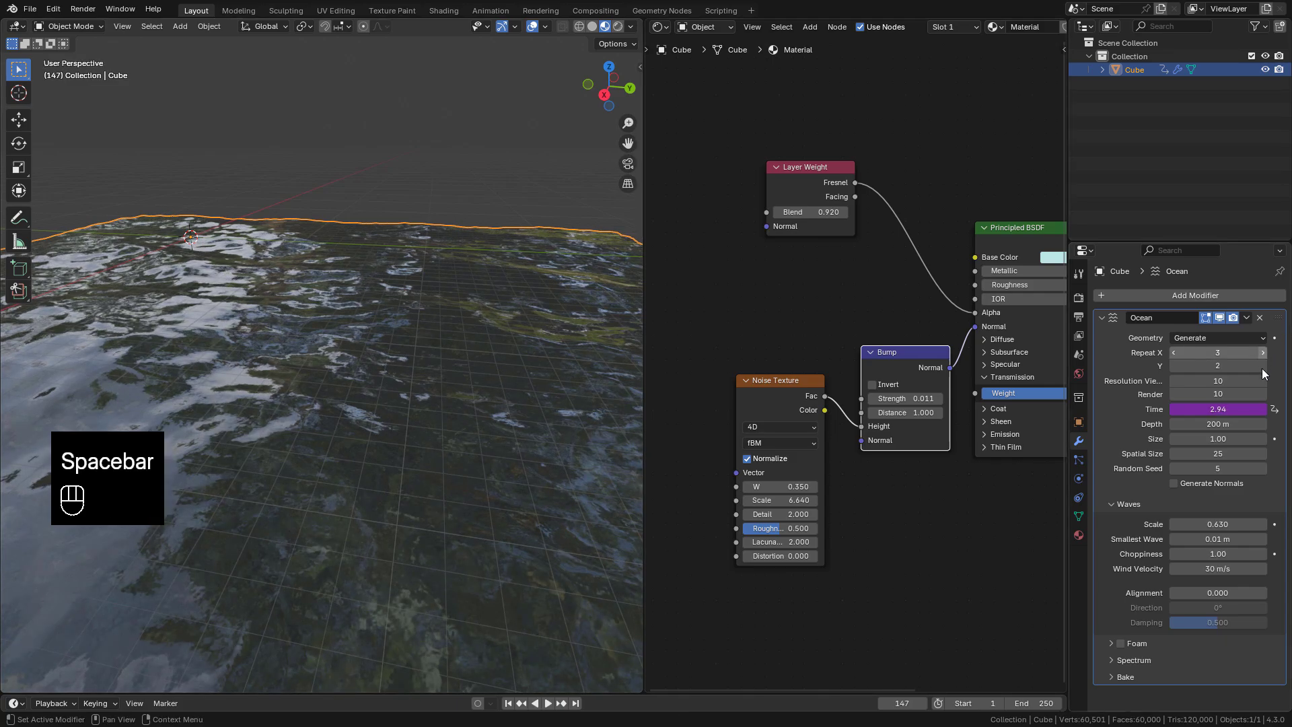
click(1262, 353)
click(1262, 366)
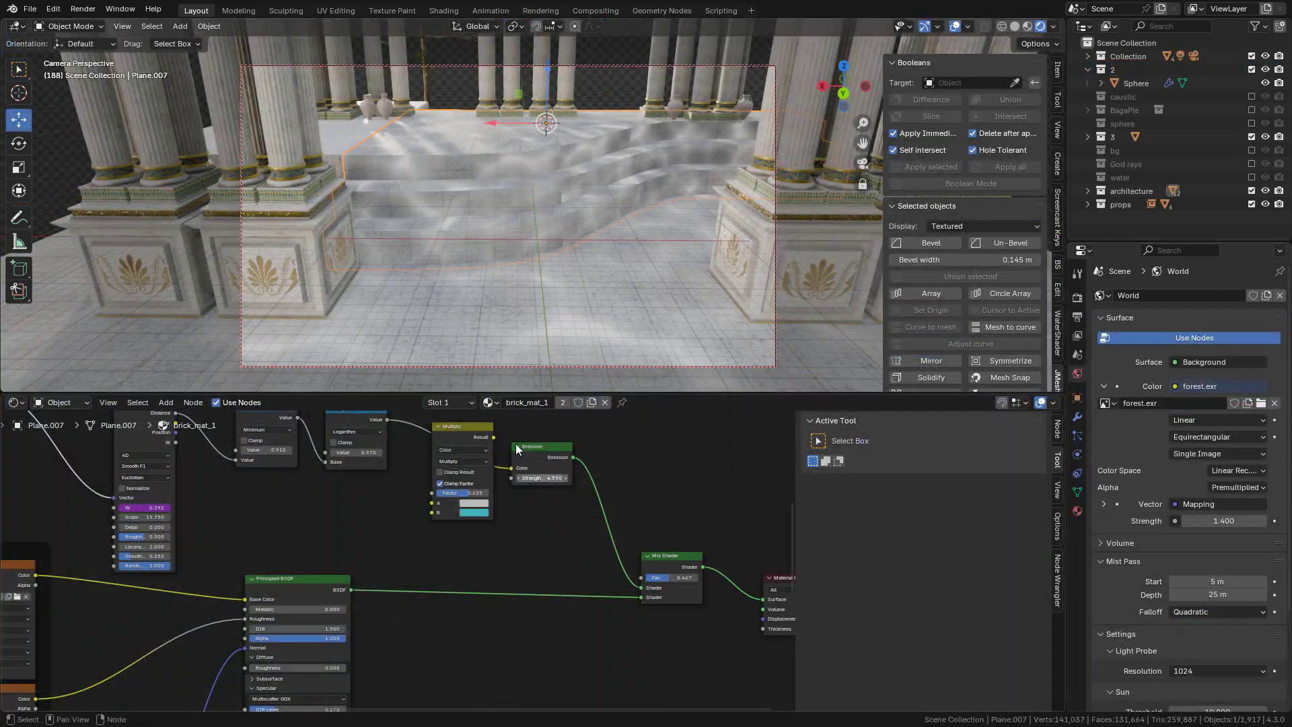
Play the temple scene's animation to examine the moving caustics on the steps and floor
key(space)
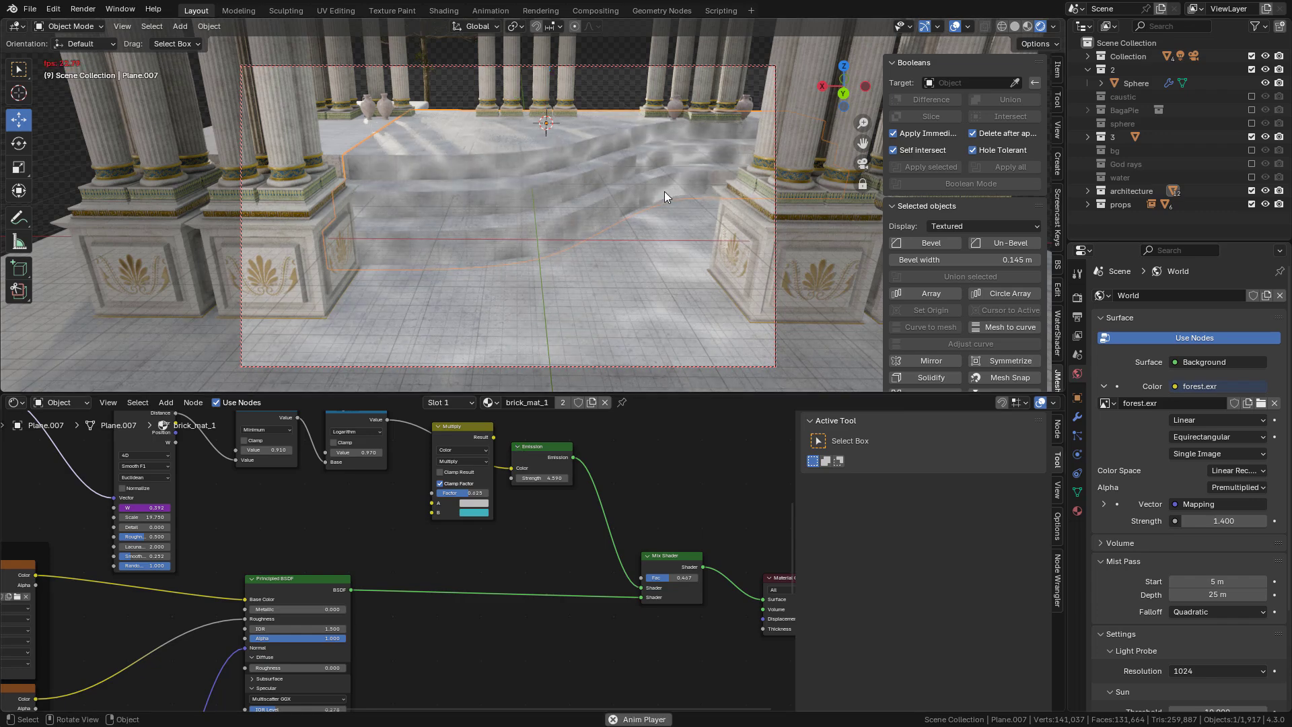
key(space)
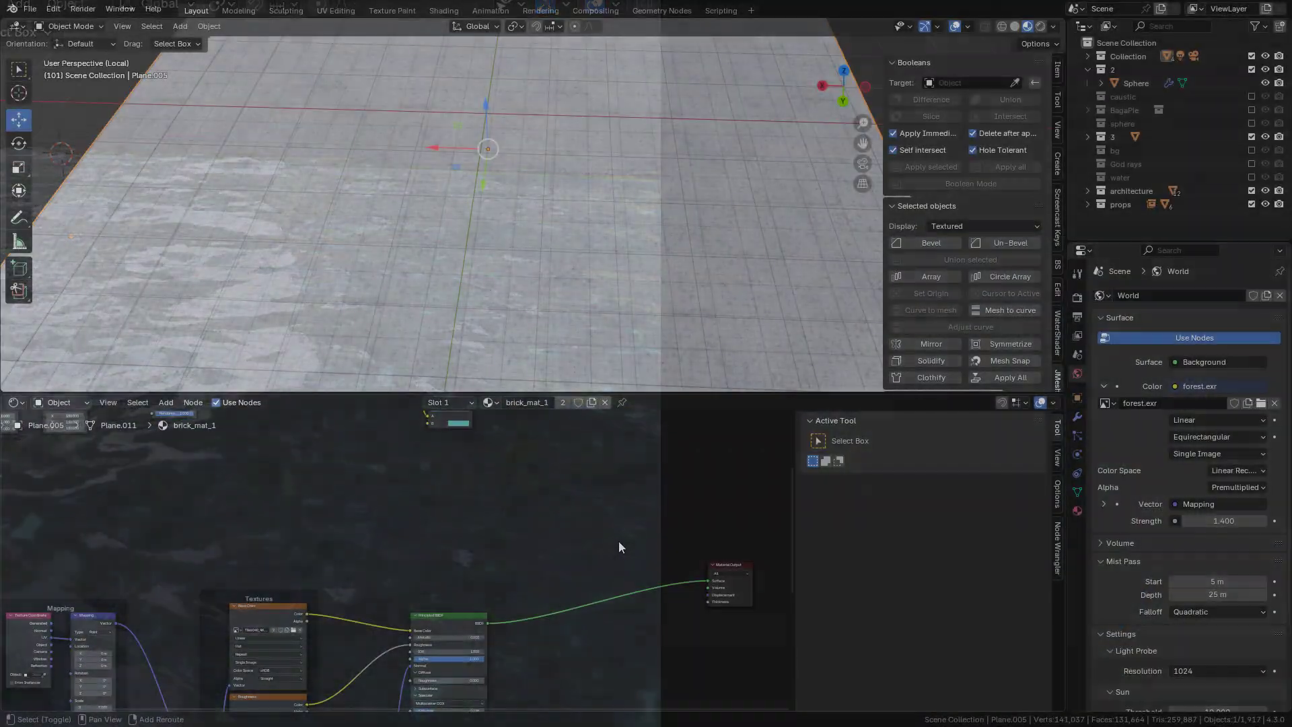
Add an Emission node to the floor plane's brick_mat_1 material and connect it to the Material Output's Surface
key(shift+a)
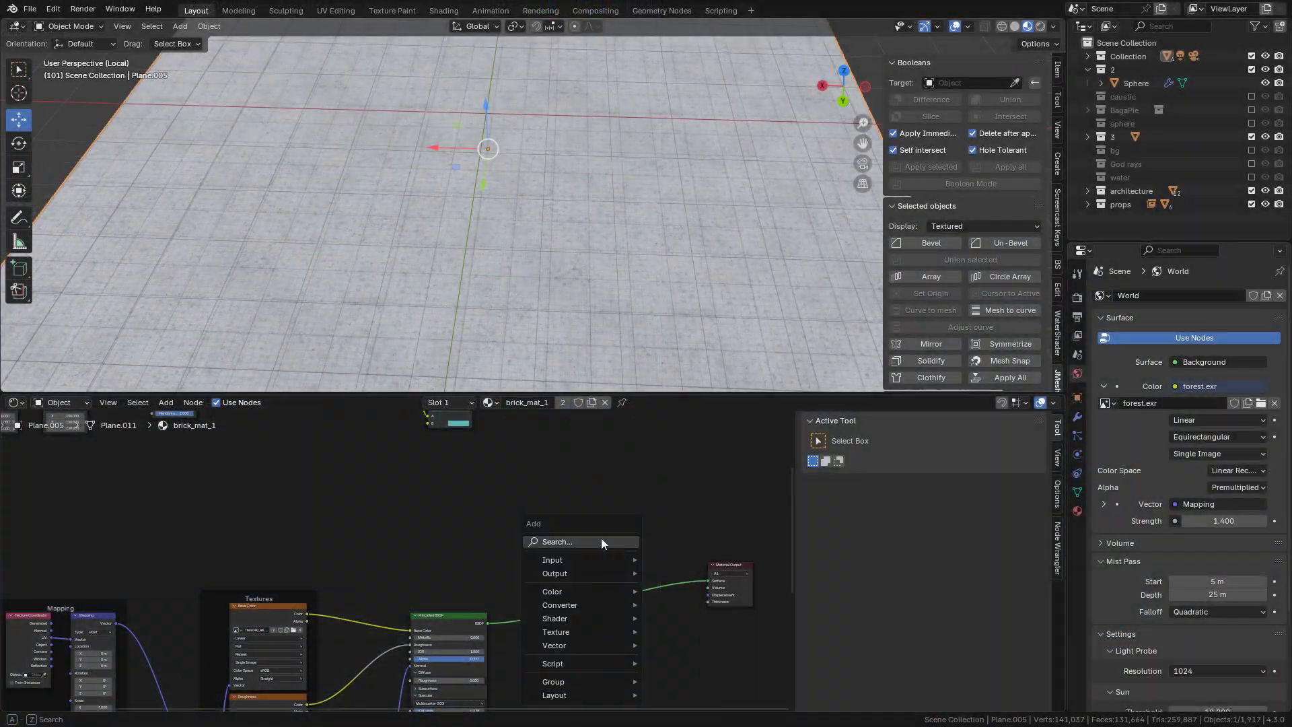
click(601, 546)
text(em)
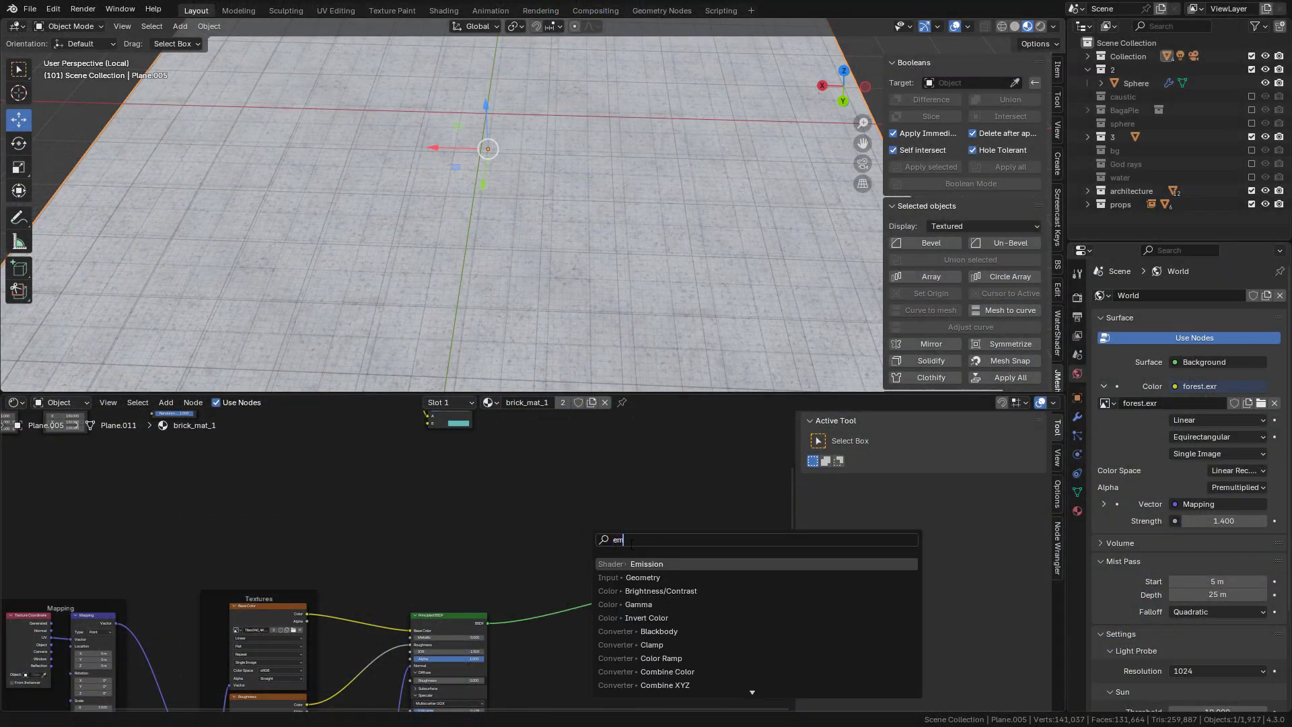
key(Return)
click(623, 525)
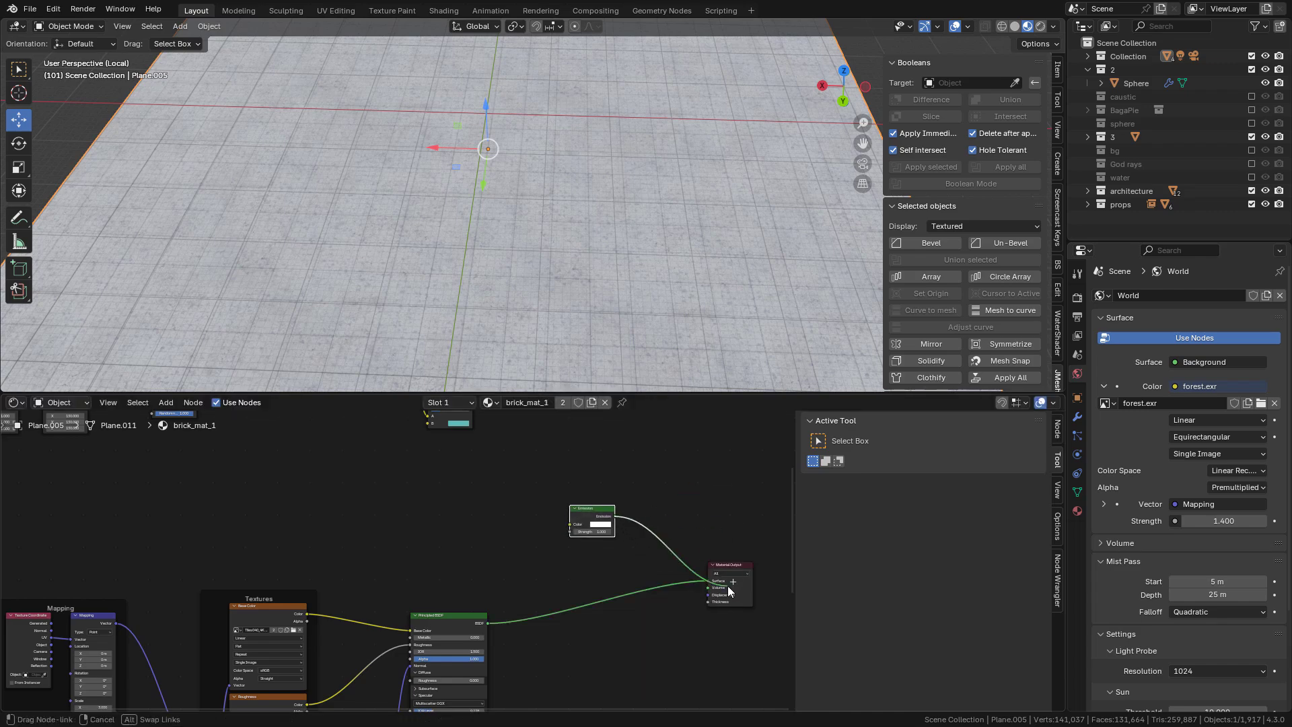
drag(727, 589, 732, 581)
Add a Voronoi Texture with its Distance feeding the Emission node's Color, and set the emission strength to 4.400
key(shift+a)
text(v)
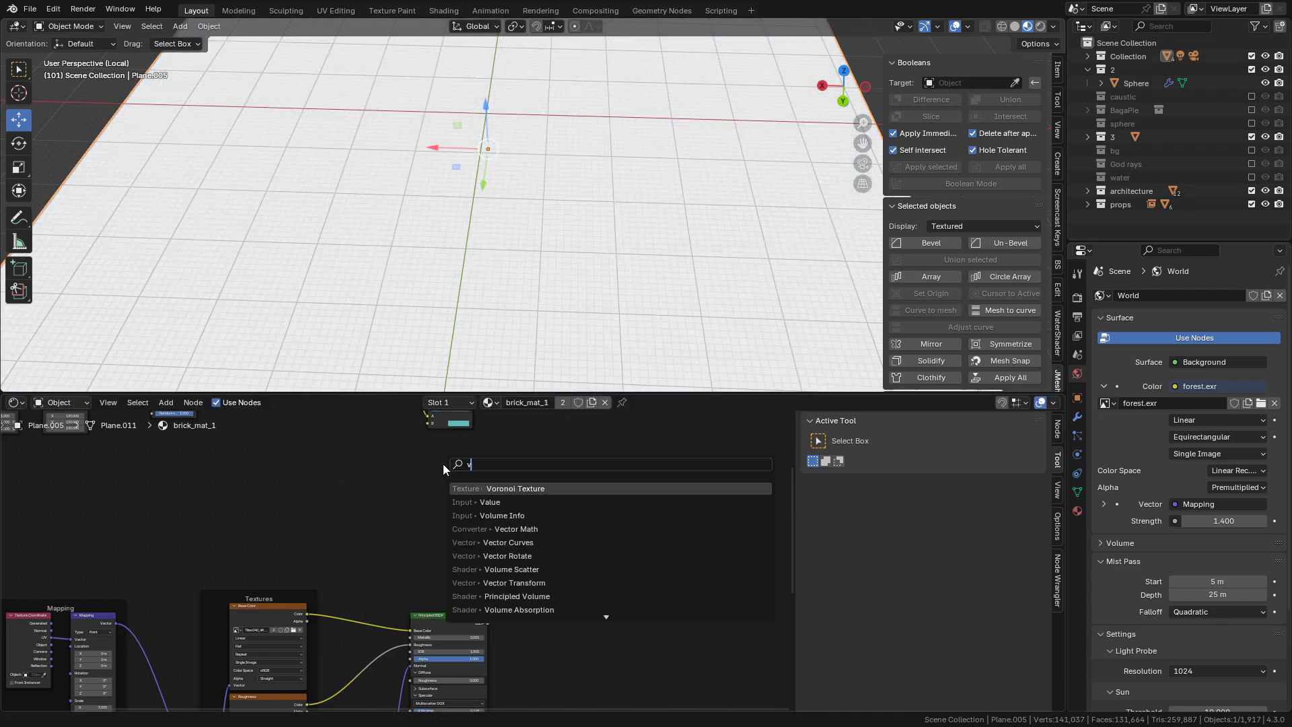
key(Return)
click(423, 486)
scroll(431, 485, up, 2)
drag(502, 467, 613, 580)
drag(660, 542, 662, 539)
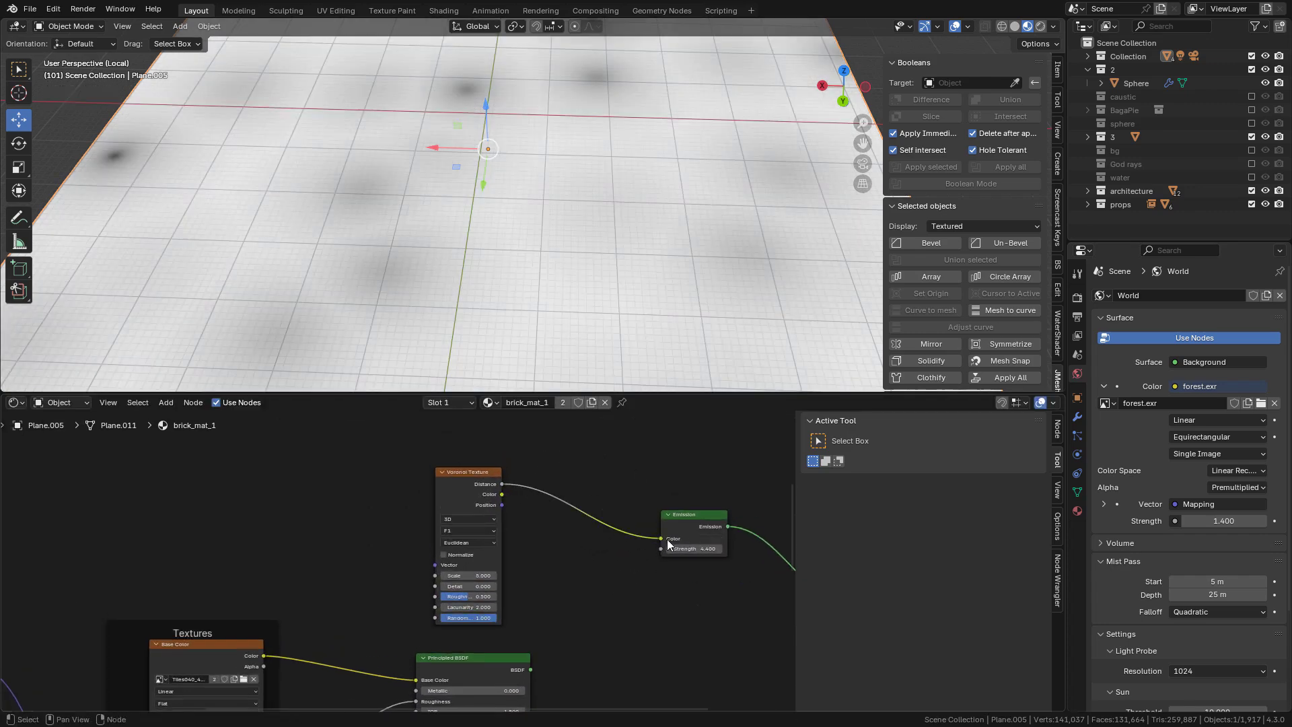
Configure the Voronoi Texture as 4D and Smooth F1 with smoothness 0.450 and scale 8.100
click(468, 519)
click(465, 574)
click(465, 540)
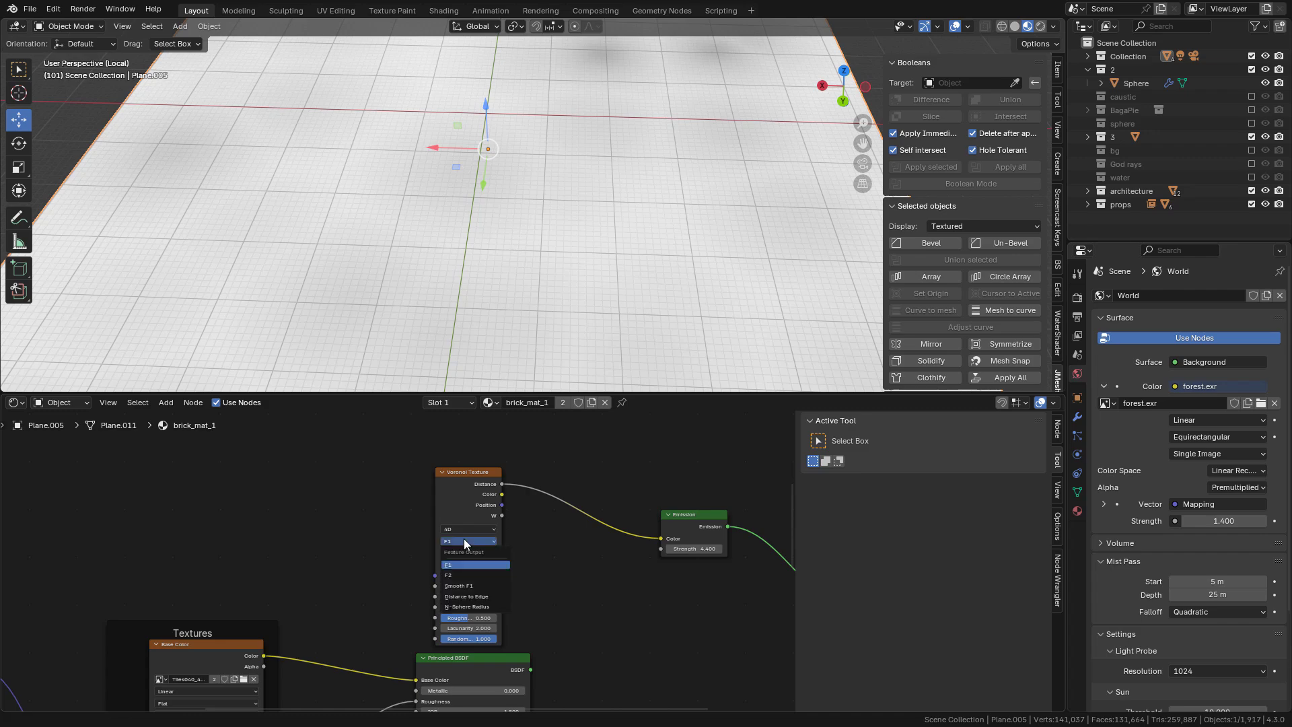
click(477, 587)
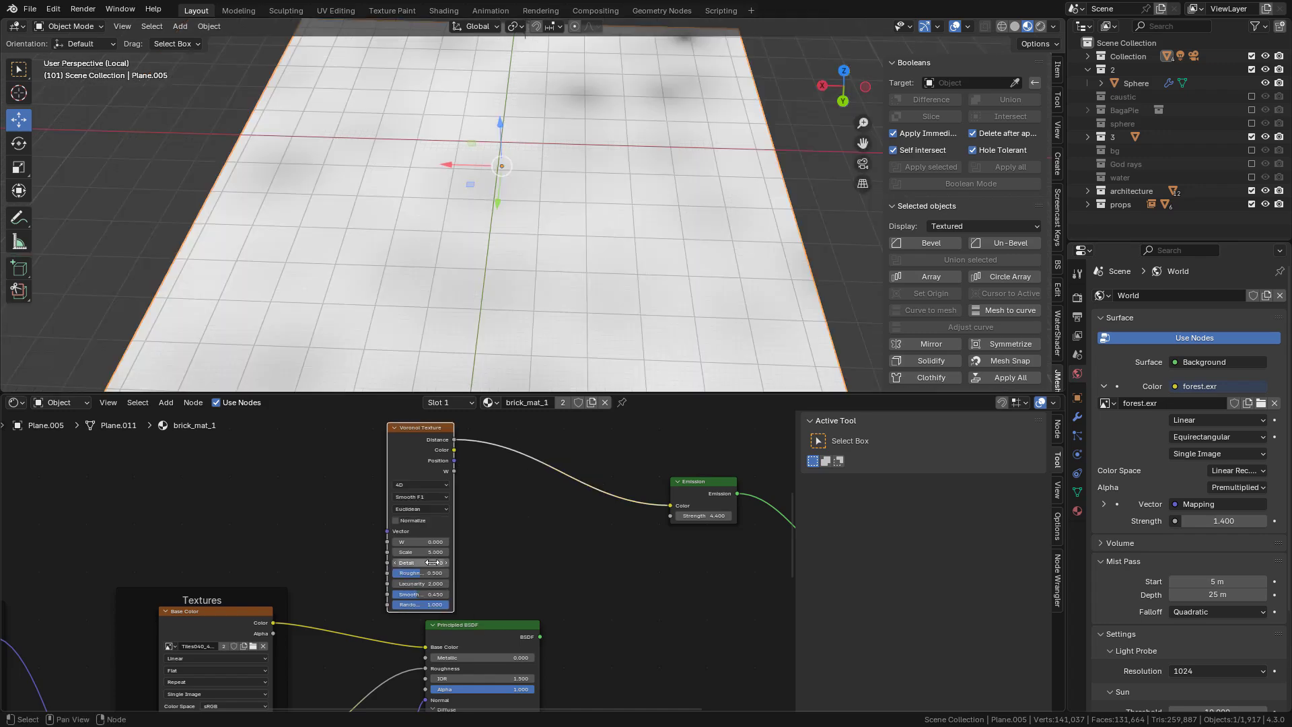
mouse_move(418, 553)
mouse_down()
mouse_move(465, 552)
mouse_move(441, 553)
mouse_up()
Insert a Math node between the Voronoi Texture and Emission, set to Minimum with a value of 1
scroll(515, 526, up, 1)
middle_drag(515, 525, 474, 618)
key(shift+a)
text(math)
key(Return)
click(530, 613)
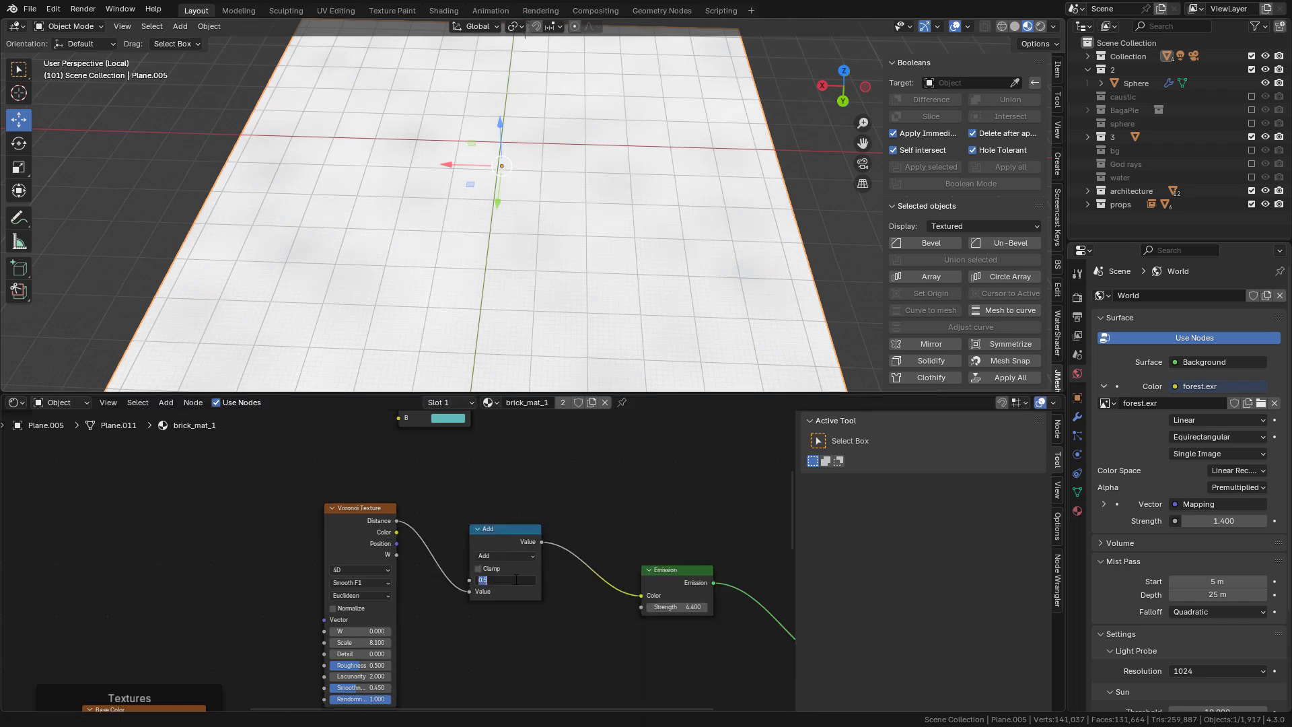
text(1)
key(Return)
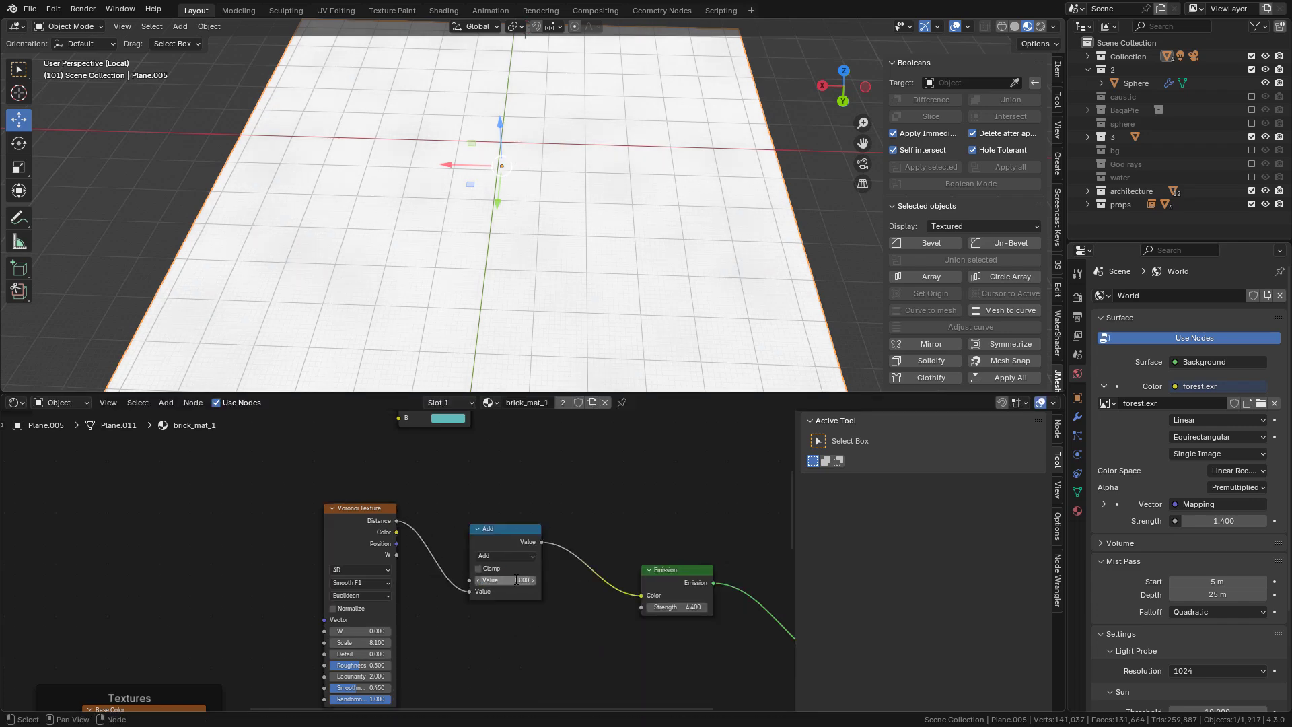
click(487, 556)
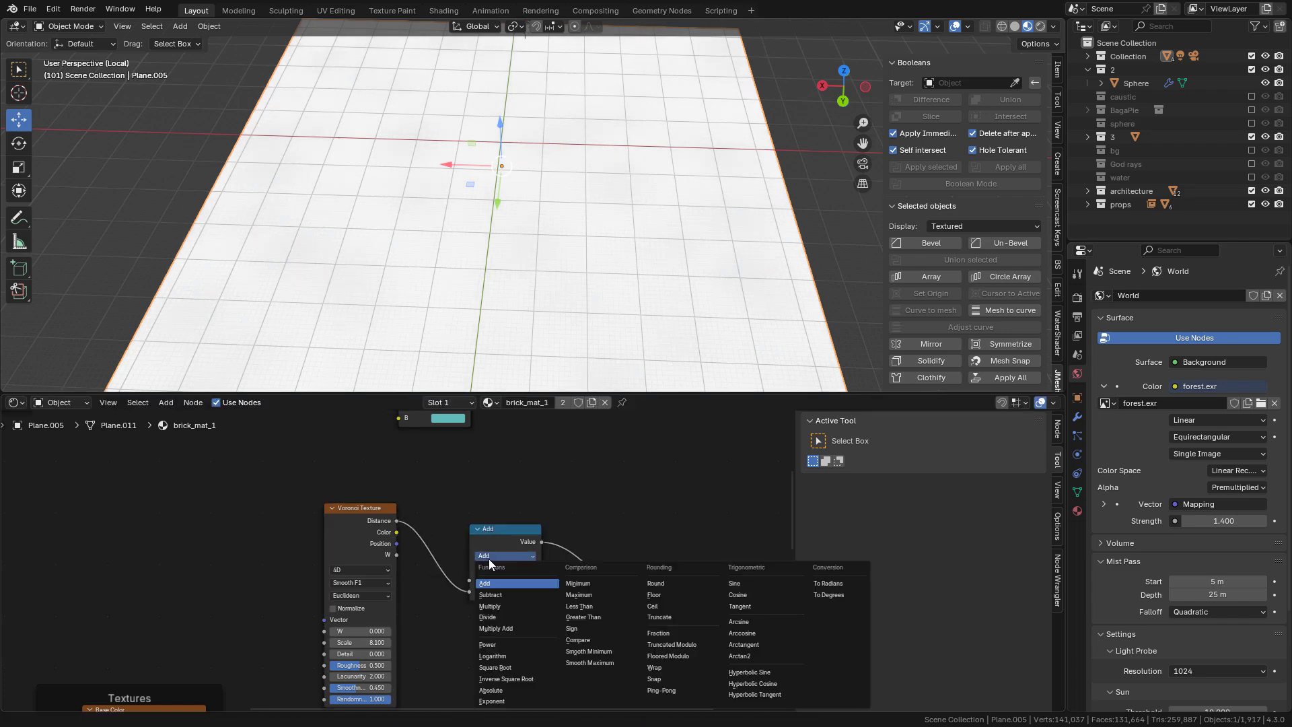
click(580, 583)
Duplicate the Minimum node between it and the Emission node, and set the copy to Logarithm
drag(511, 537, 474, 533)
key(shift+d)
click(578, 547)
click(572, 554)
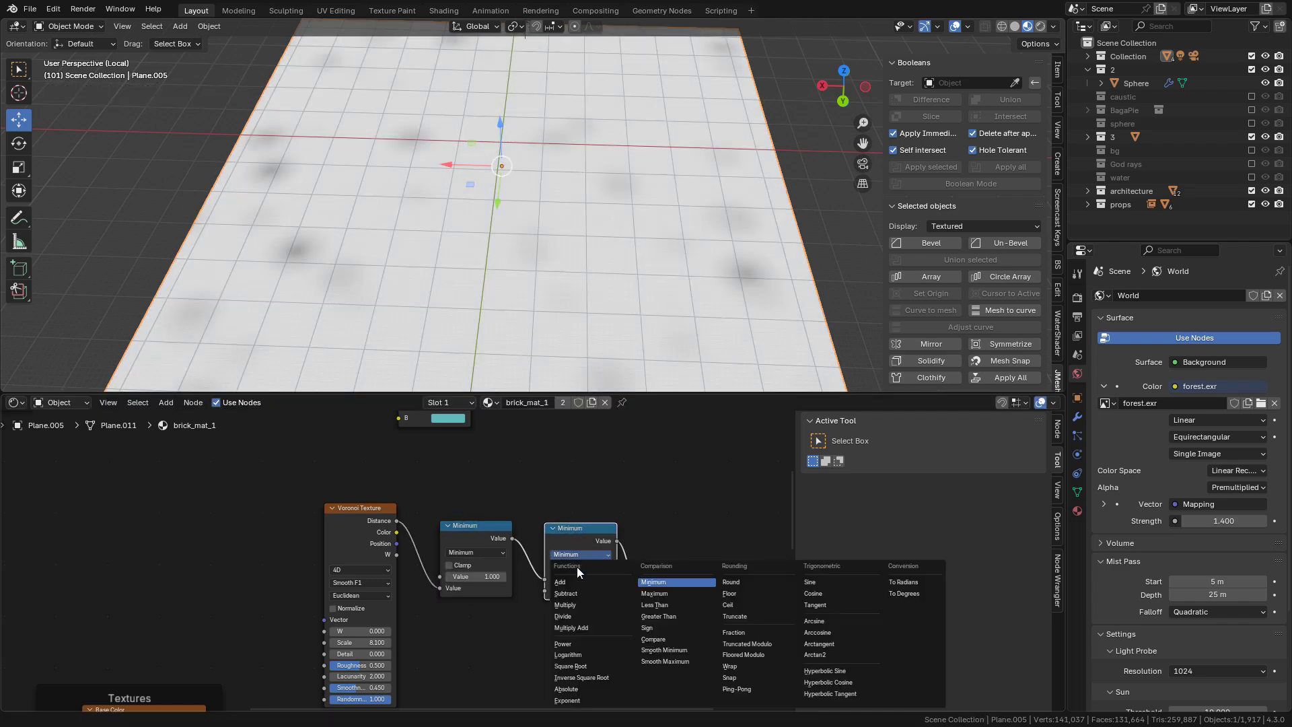
click(584, 655)
Set the Logarithm value to 0.970, the Minimum value to 0.910, and the Voronoi Texture's scale to 13.730 and smoothness to 0.252
mouse_move(545, 579)
mouse_down()
mouse_move(525, 595)
mouse_move(581, 579)
mouse_move(560, 578)
mouse_up()
drag(476, 577, 473, 576)
mouse_move(360, 642)
mouse_down()
mouse_move(390, 642)
mouse_move(345, 630)
mouse_up()
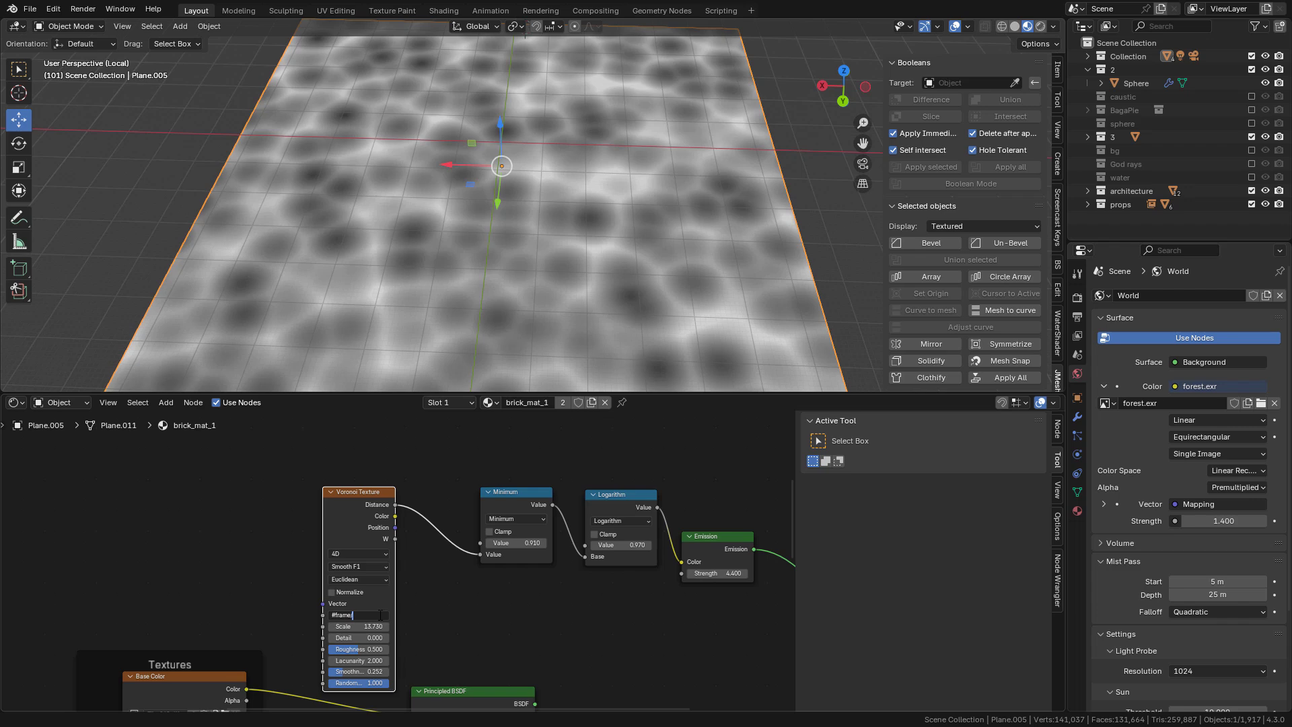
Drive the Voronoi Texture's W value with a #frame expression and preview the moving caustic pattern
key(Return)
key(space)
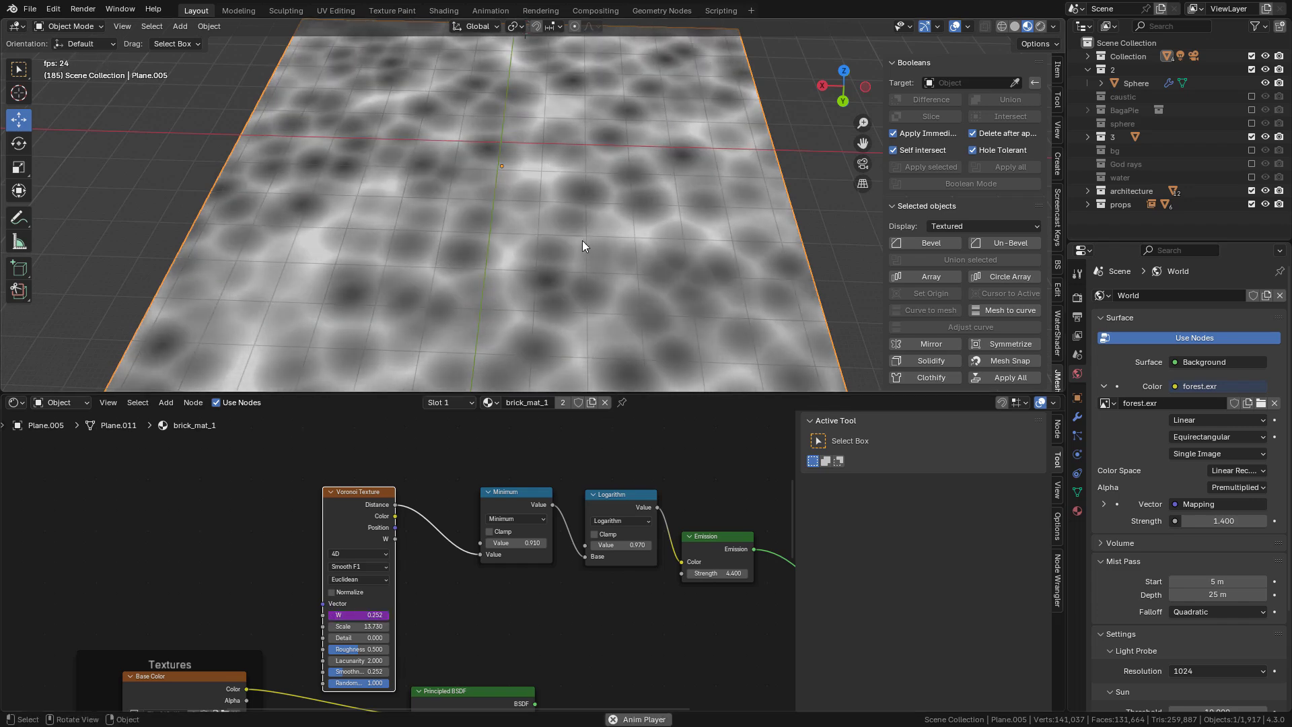
key(space)
Combine the Emission node and the Principled BSDF through a Mix Shader feeding the Material Output
scroll(652, 572, down, 4)
middle_drag(651, 572, 390, 472)
scroll(475, 512, down, 2)
drag(508, 533, 597, 577)
click(375, 479)
scroll(377, 484, up, 2)
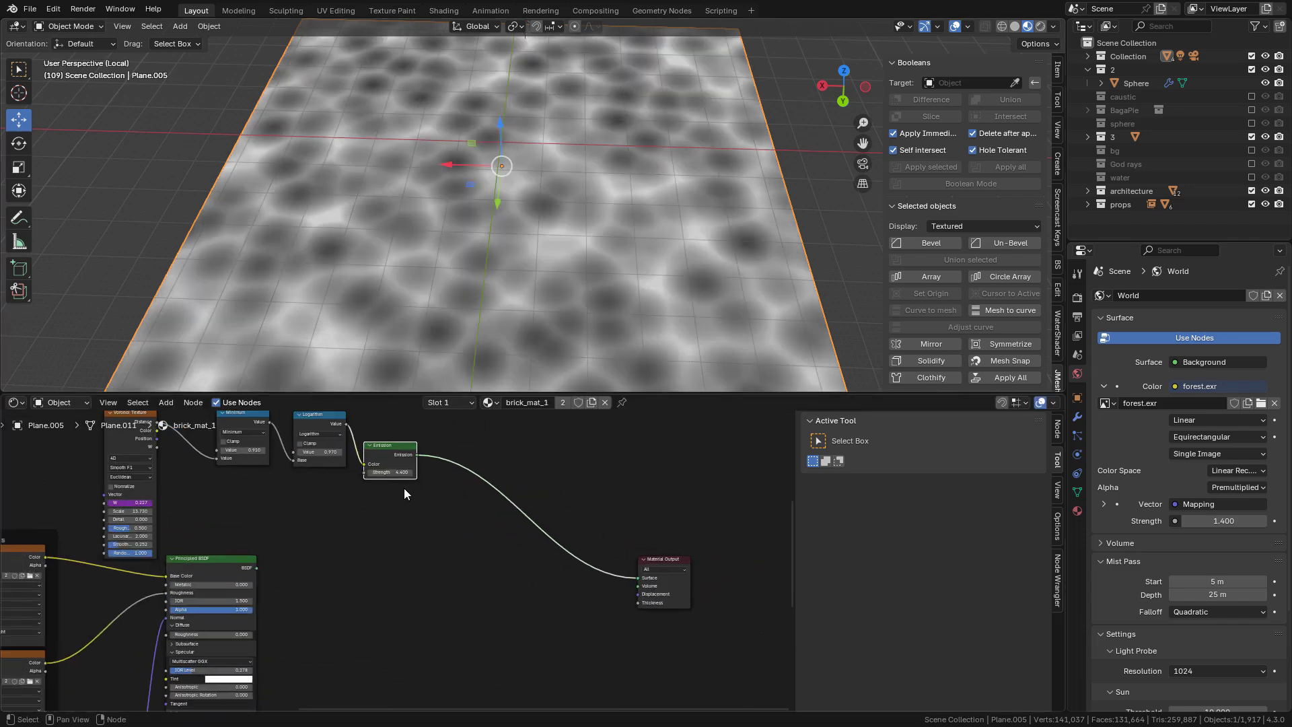
shift+click(219, 576)
drag(220, 568, 278, 570)
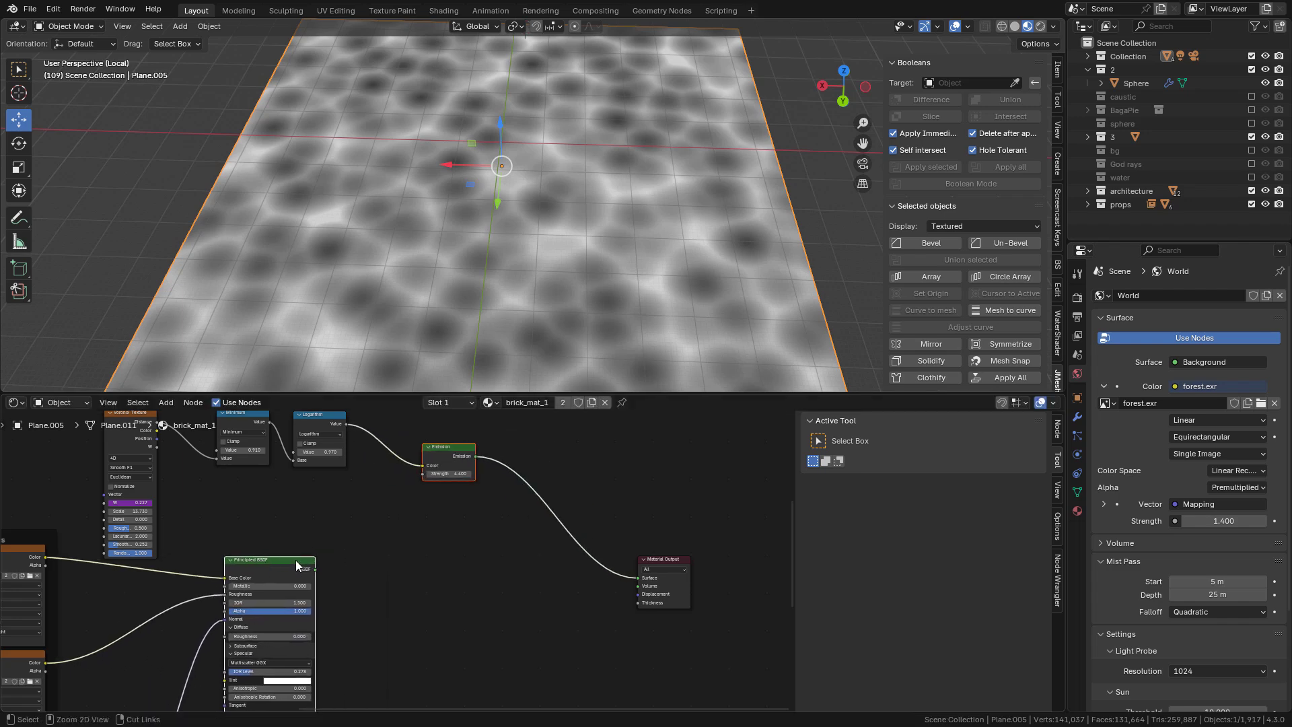
key(ctrl+0)
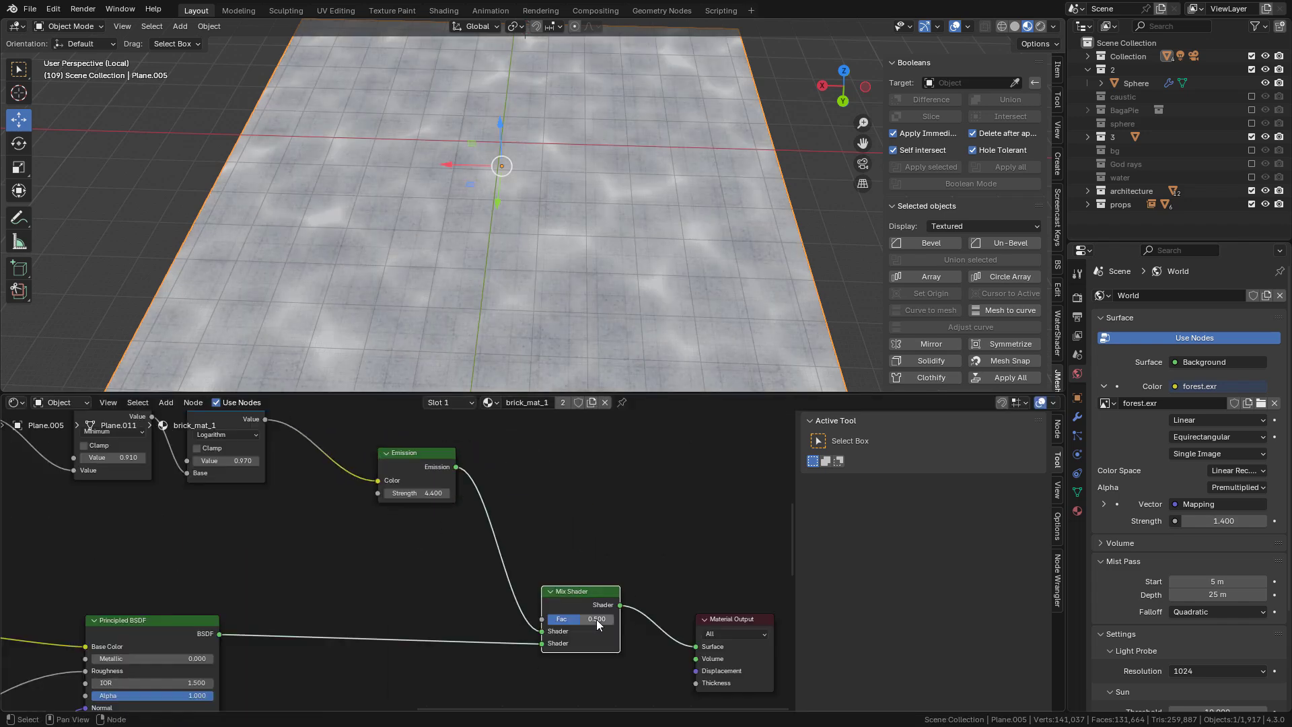
Set the Mix Shader's factor to 0.083 and the emission strength to 0.880, and preview the caustics animation
drag(596, 619, 573, 619)
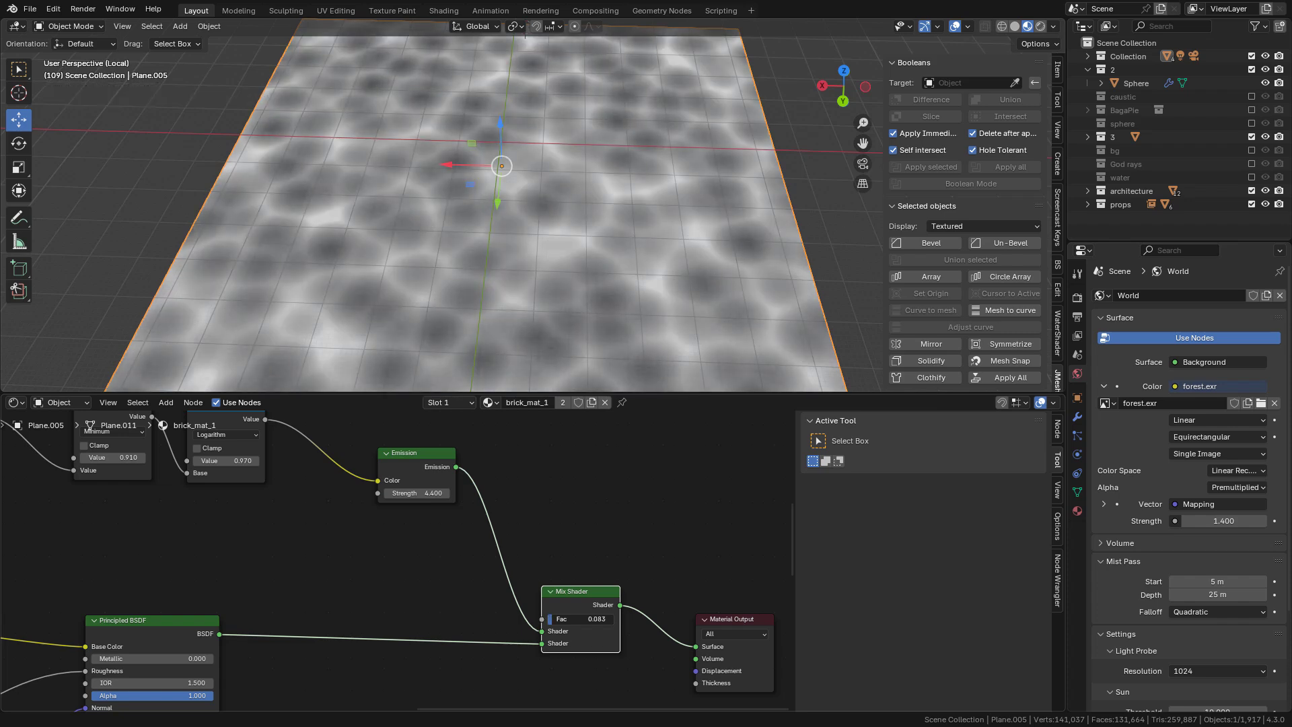
middle_drag(315, 510, 466, 581)
drag(556, 565, 529, 564)
key(space)
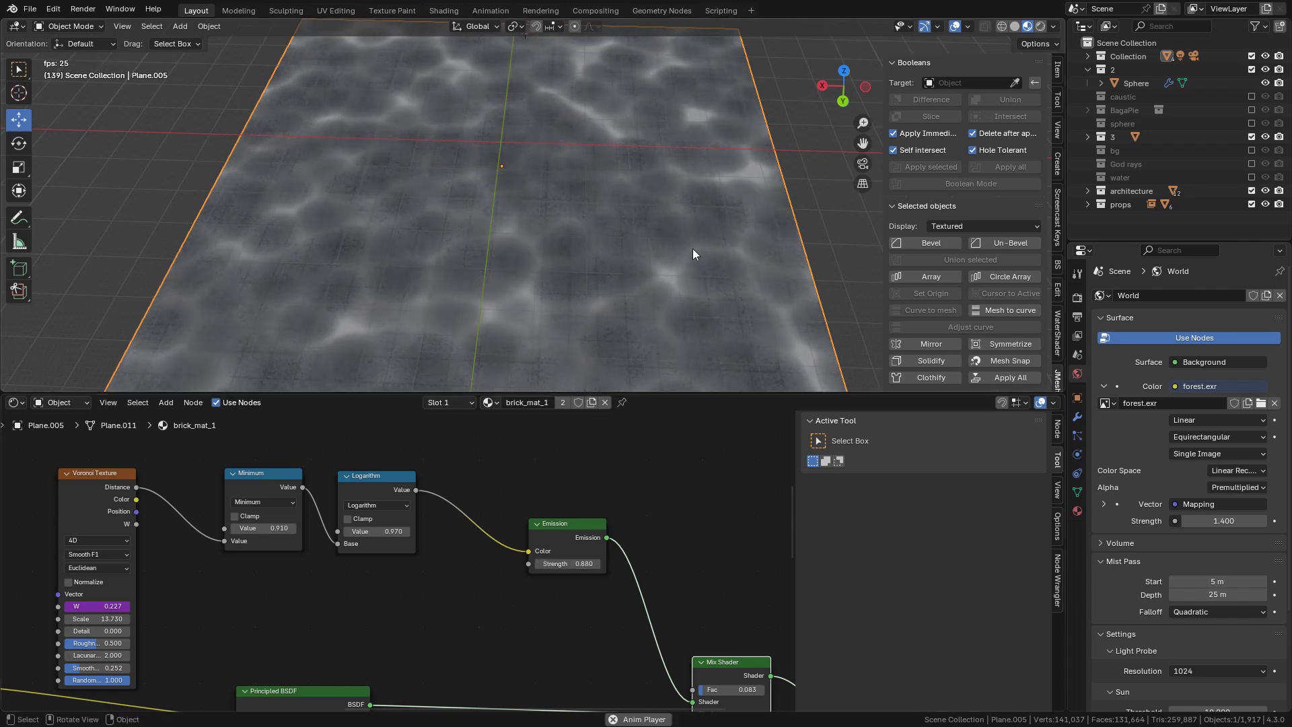
key(space)
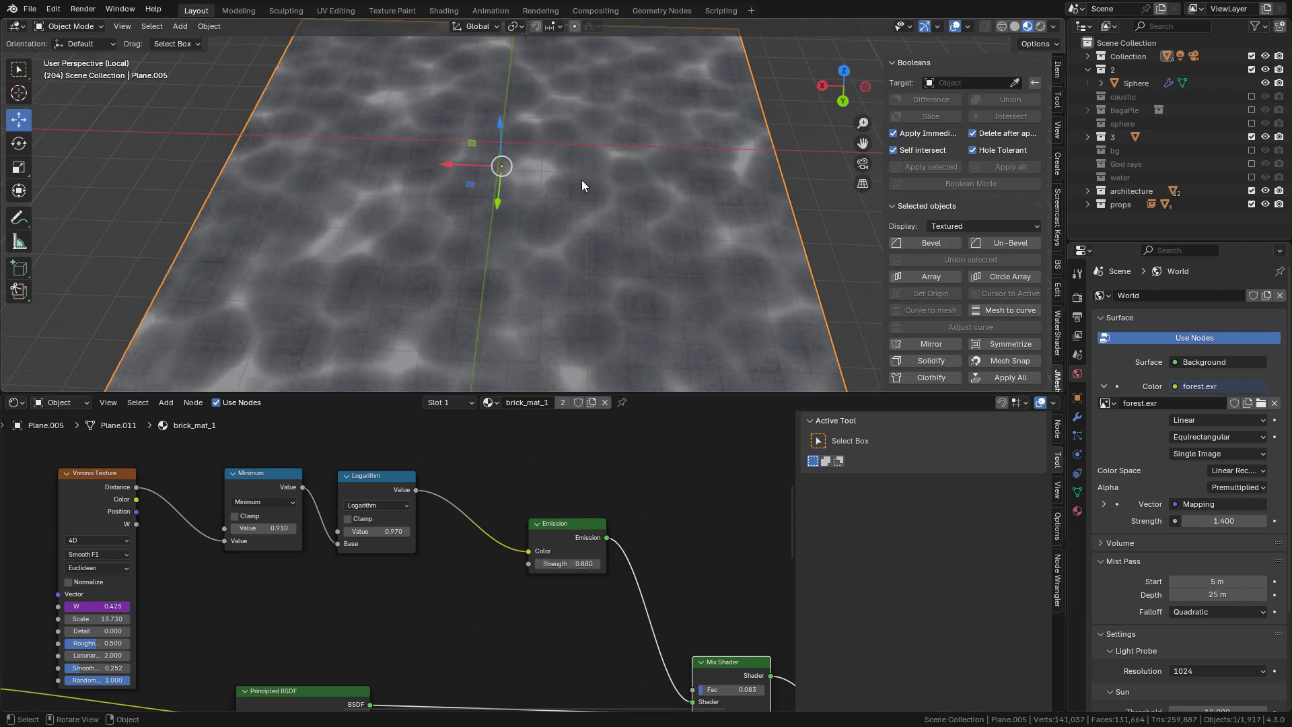
Insert a Mix Color node into the link between the Logarithm node and the Emission node's color
scroll(503, 525, down, 2)
key(shift+a)
click(457, 517)
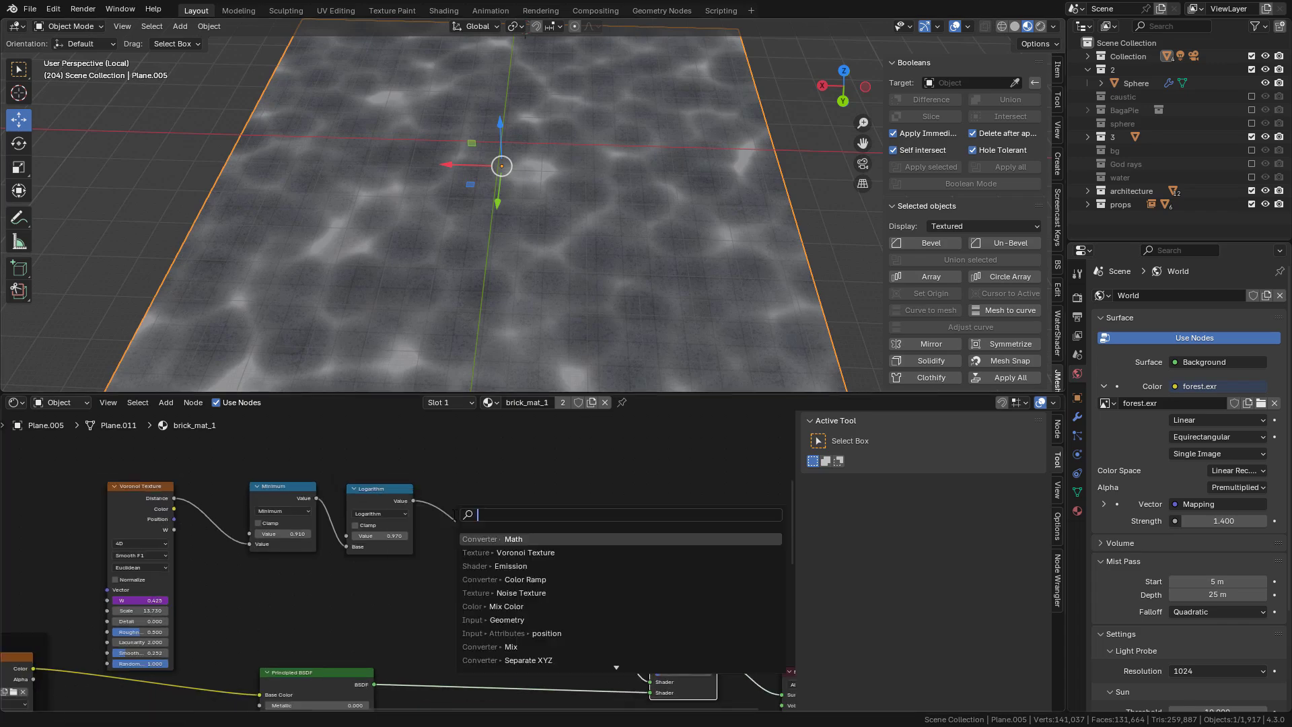
text(mix)
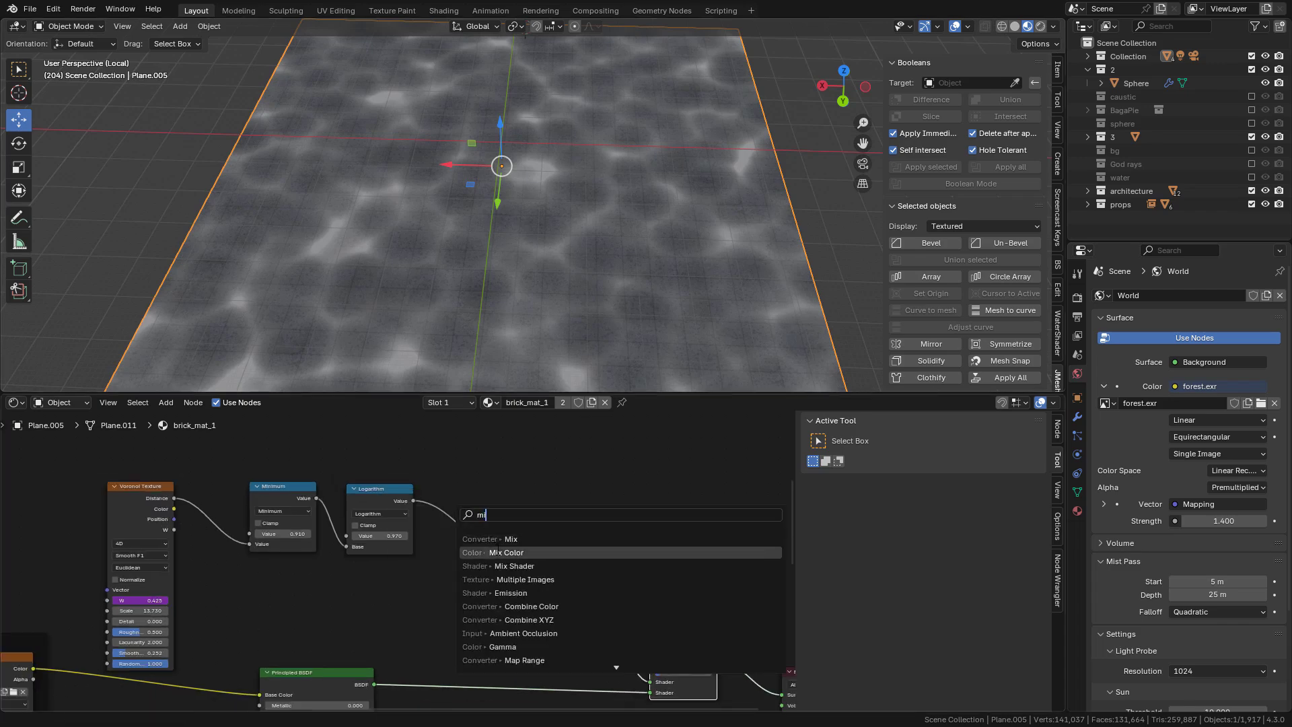
key(Return)
click(454, 500)
Set the Mix node's blending mode to Multiply, its B color to cyan-teal and its factor to 0.625
click(487, 548)
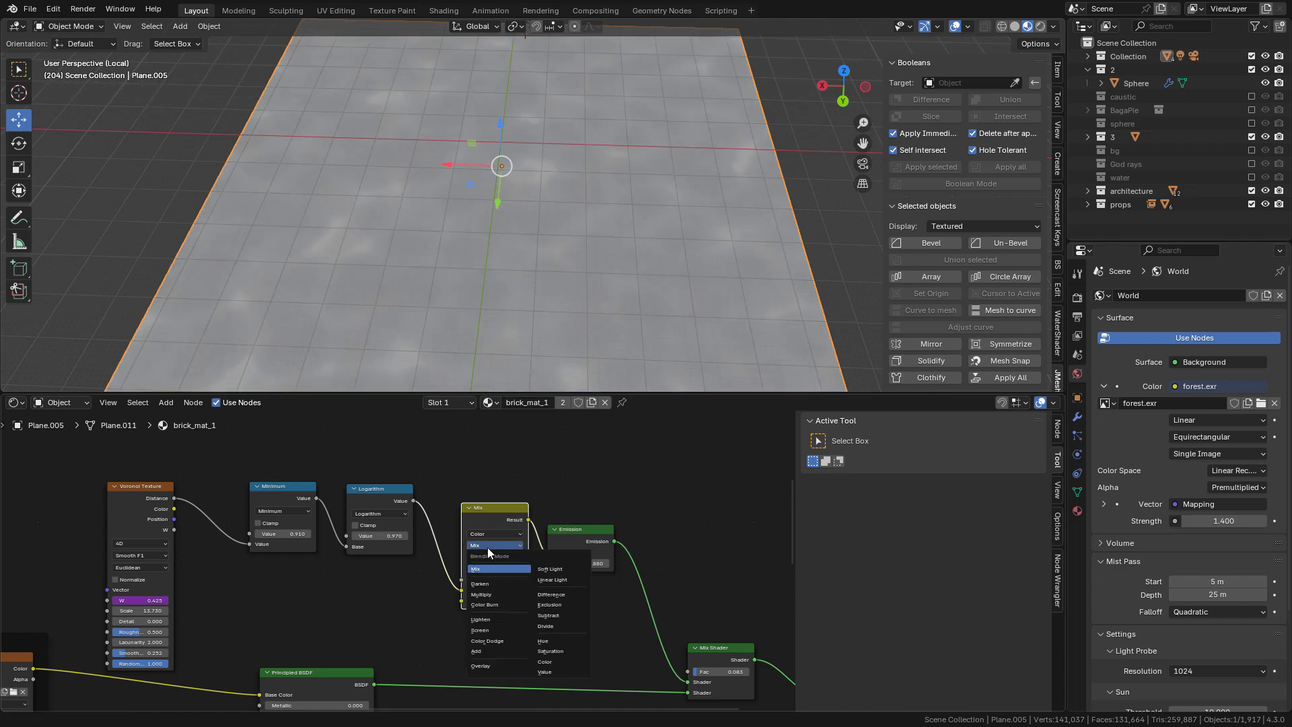
click(497, 596)
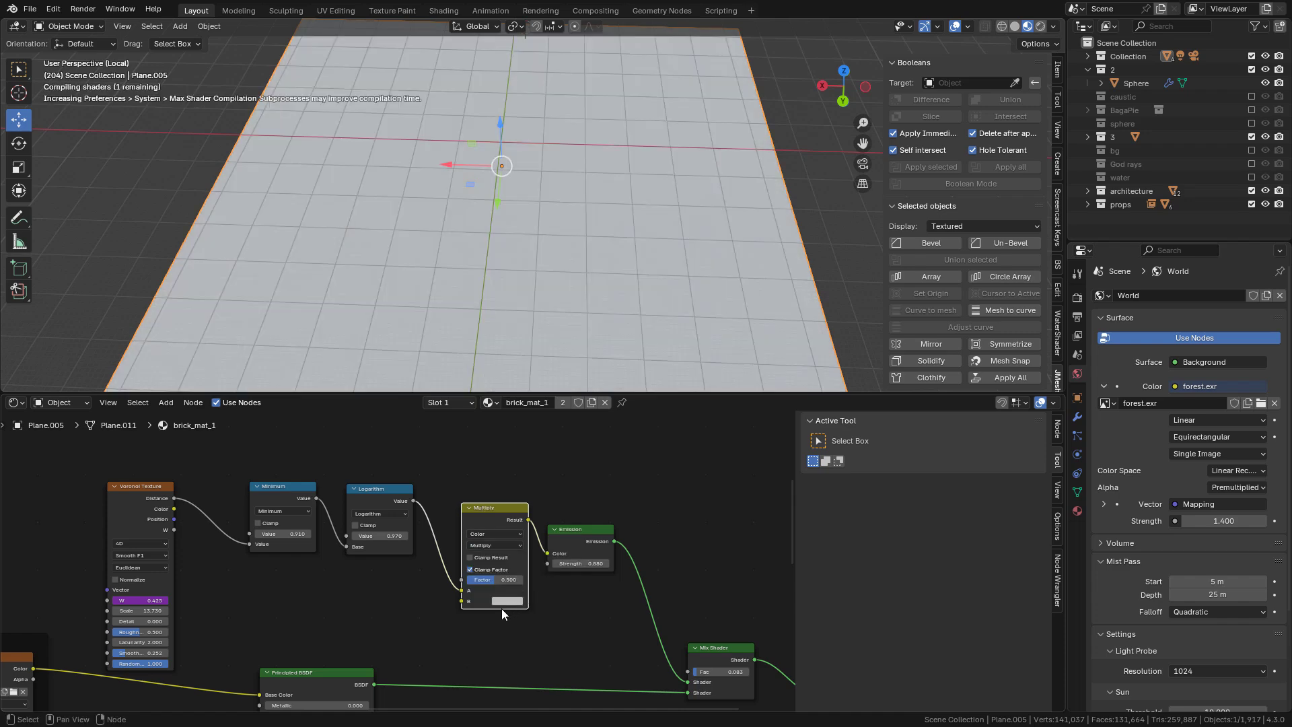
click(507, 602)
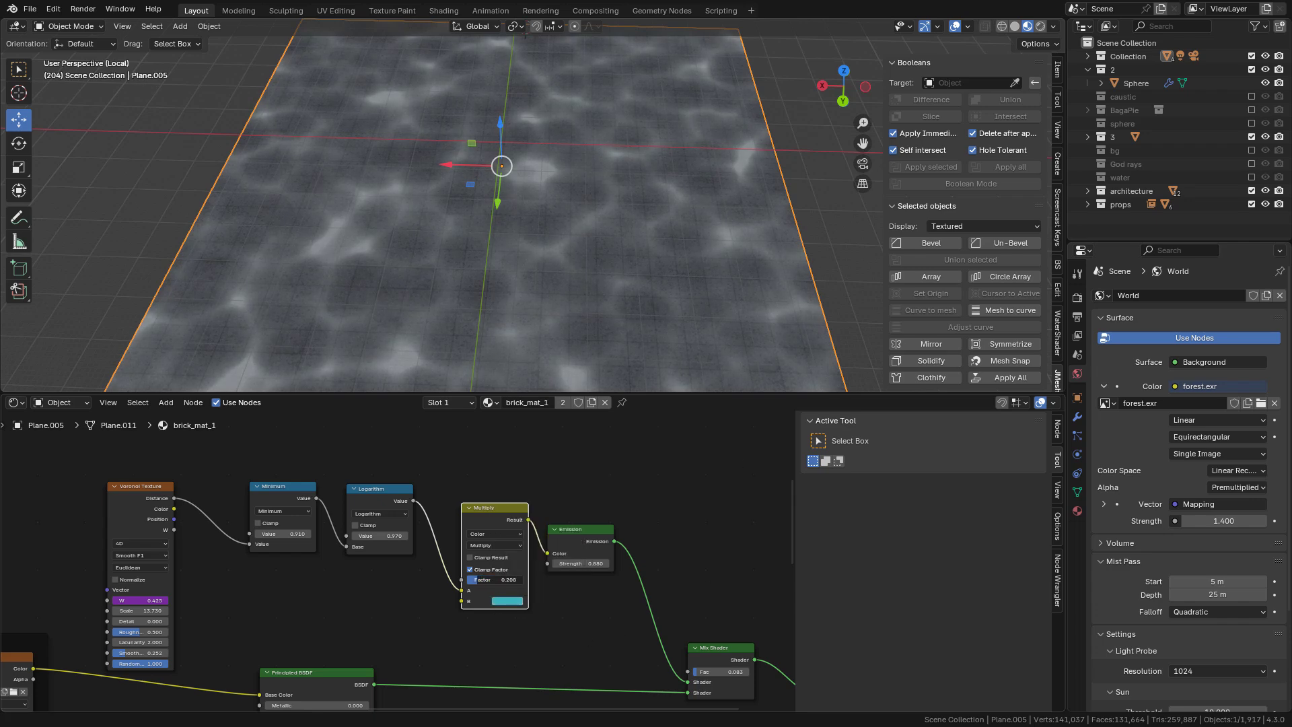
drag(479, 579, 501, 580)
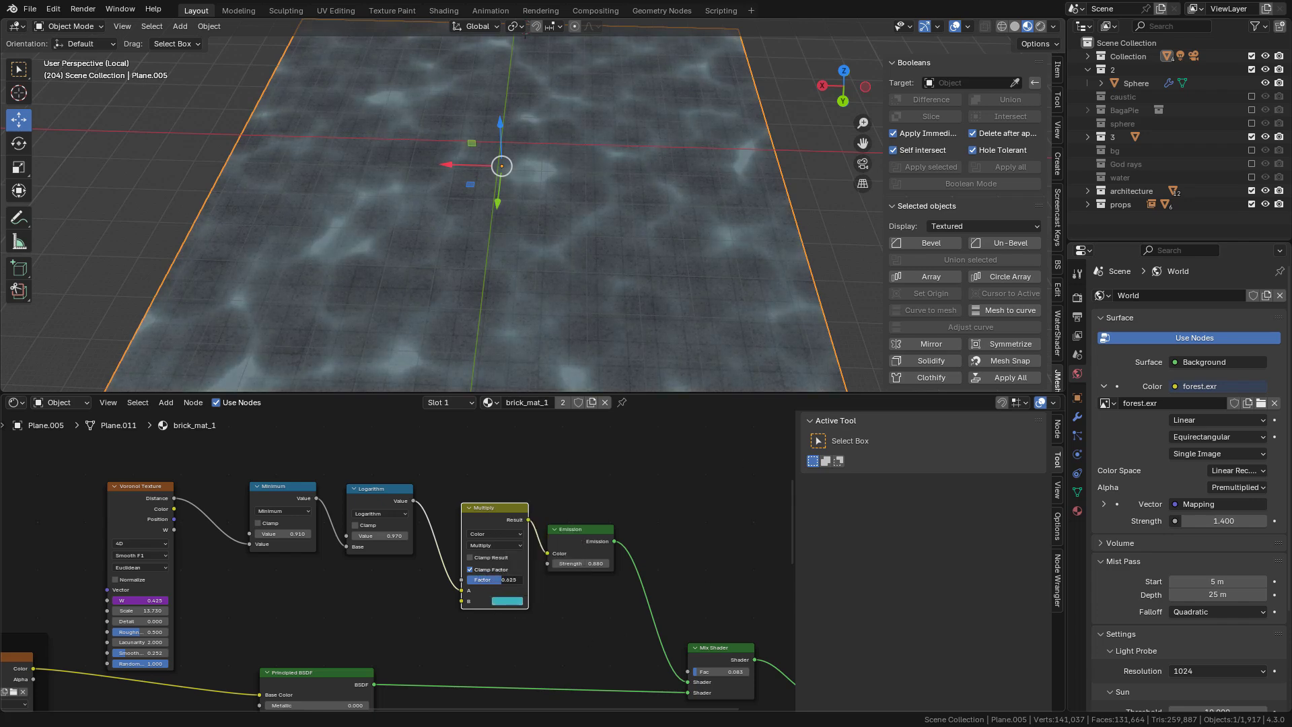